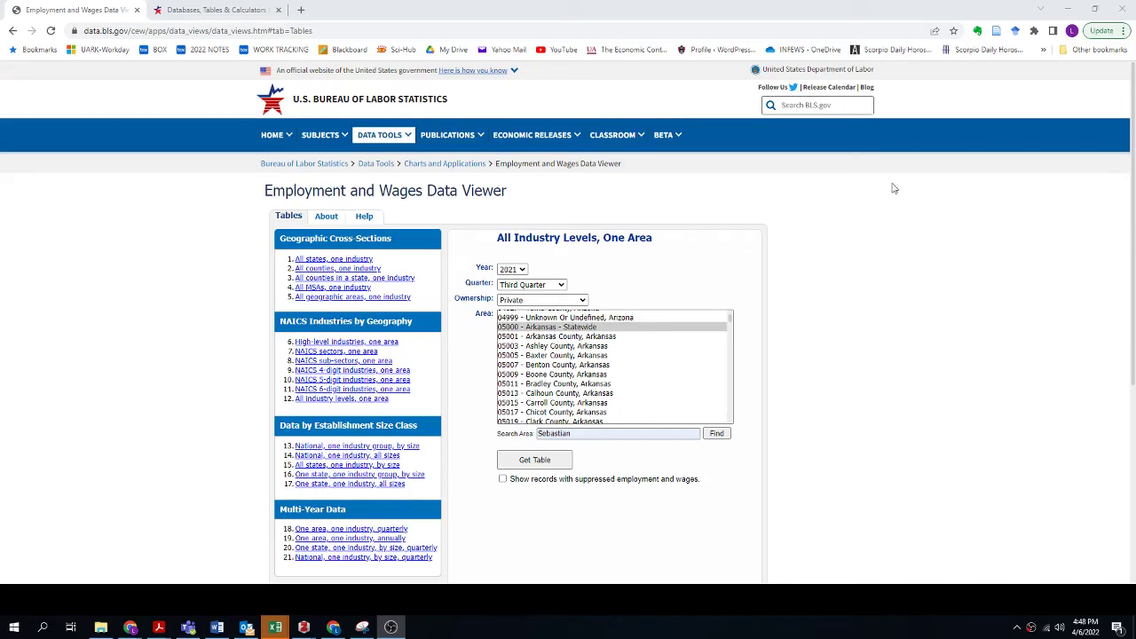
# Open the U.S. Bureau of Labor Statistics site from the Google results and go to its Top Picks, One Screen, Multi-Screen, and Maps page.
pyautogui.click(226, 16)
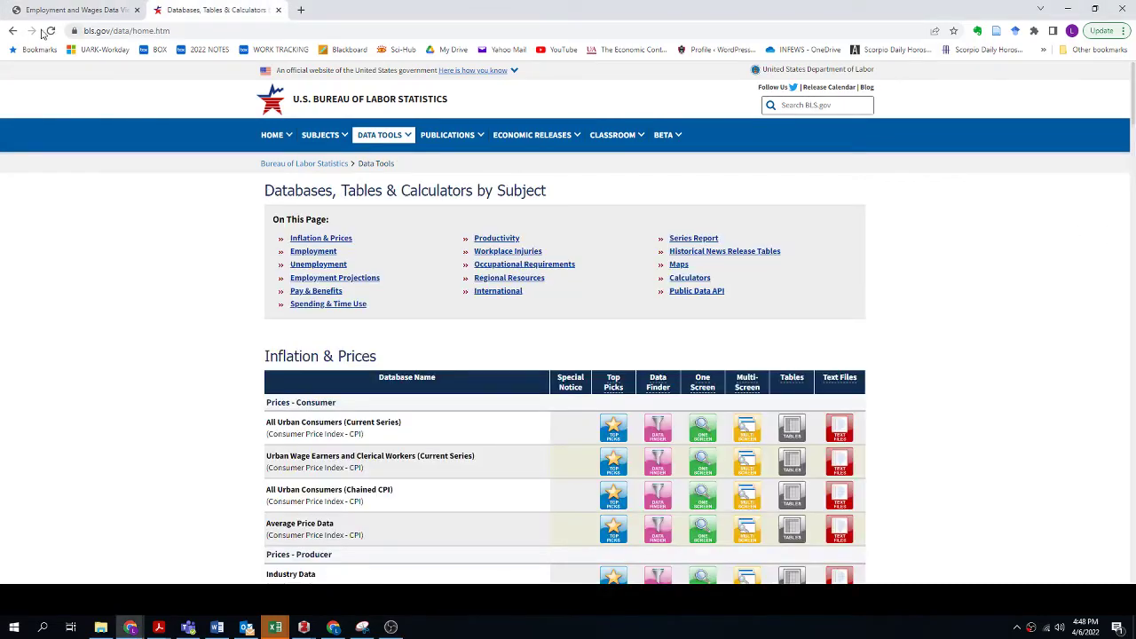
pyautogui.click(11, 31)
pyautogui.click(9, 32)
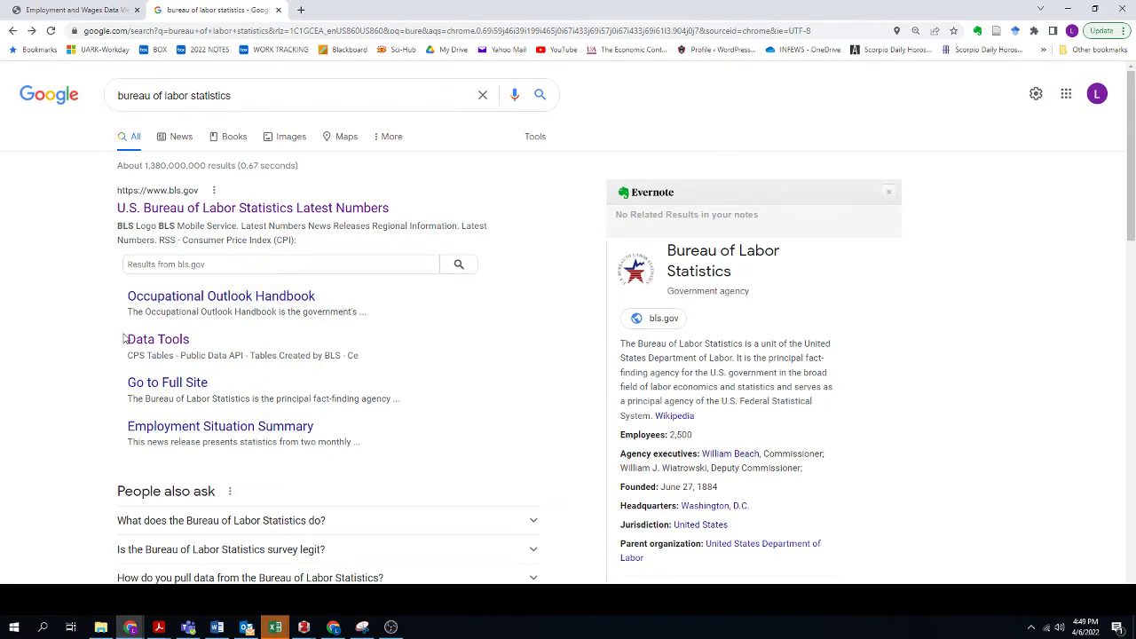
pyautogui.click(206, 213)
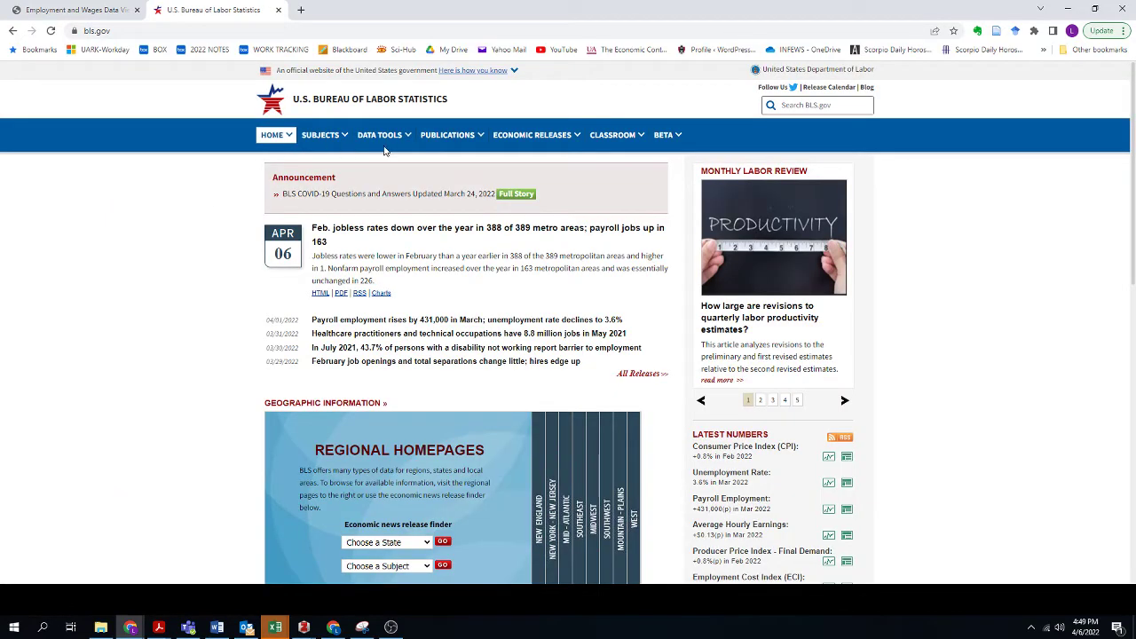
pyautogui.moveTo(394, 144)
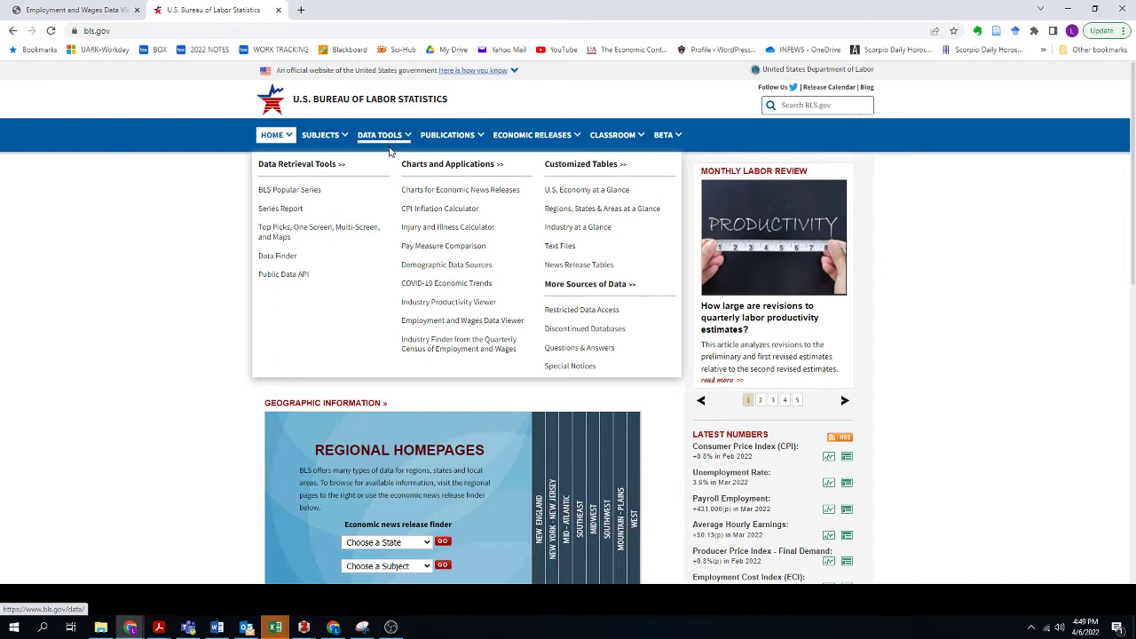
pyautogui.click(275, 236)
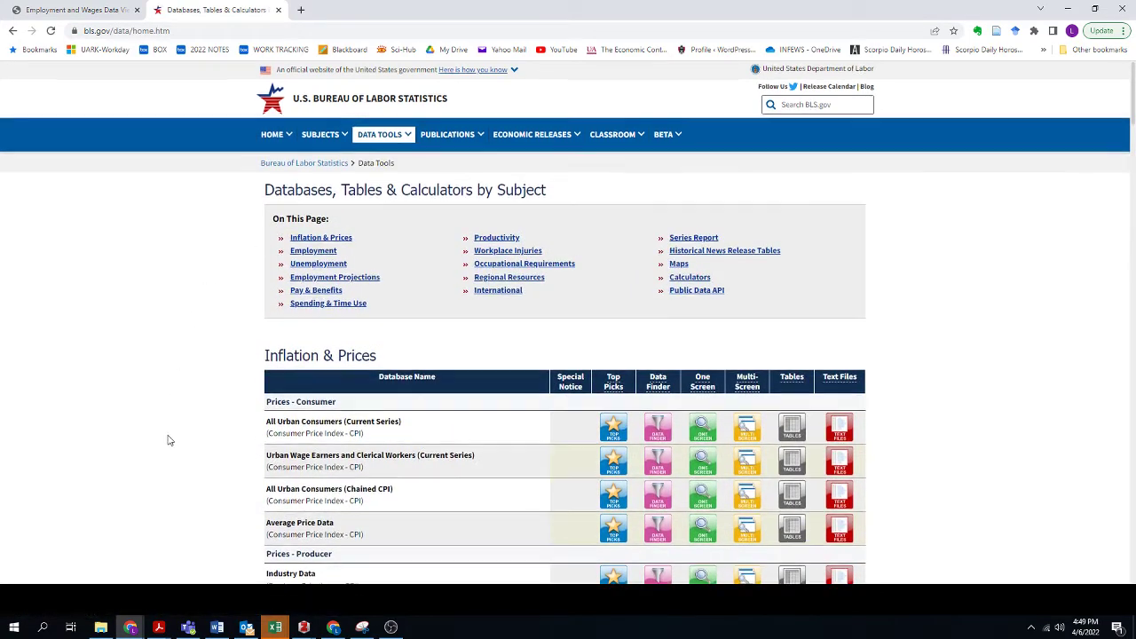
# Open the tables for State and County Employment and Wages (QCEW) from the quarterly Employment databases.
pyautogui.scroll(-1, 169, 441)
pyautogui.scroll(1, 169, 439)
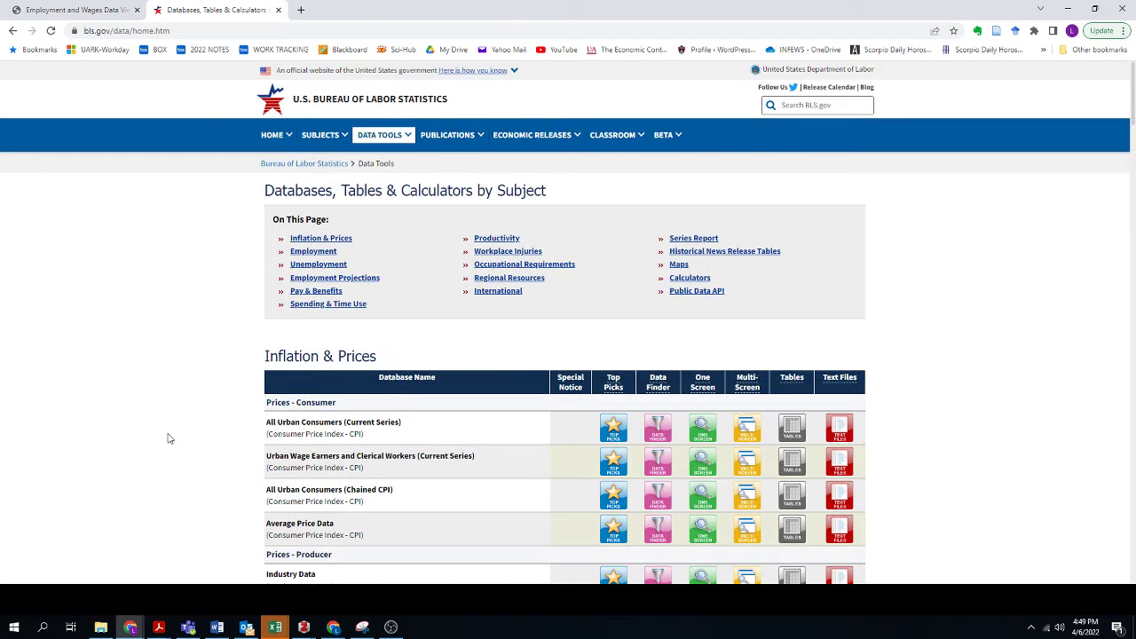
pyautogui.scroll(-1, 169, 438)
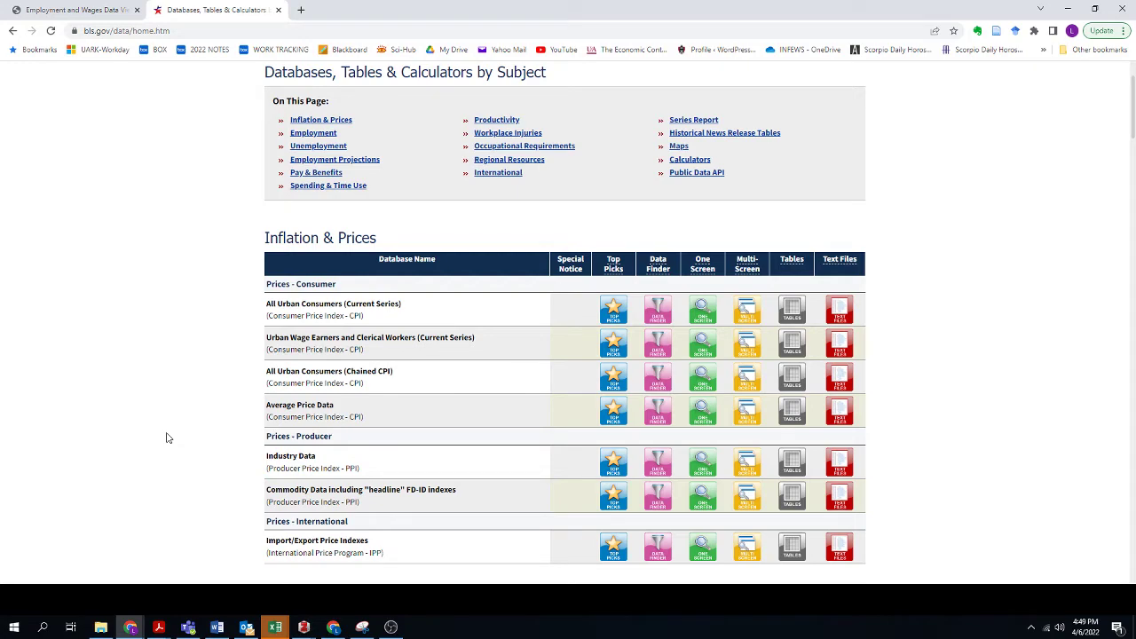
pyautogui.scroll(-1, 169, 437)
pyautogui.scroll(1, 168, 437)
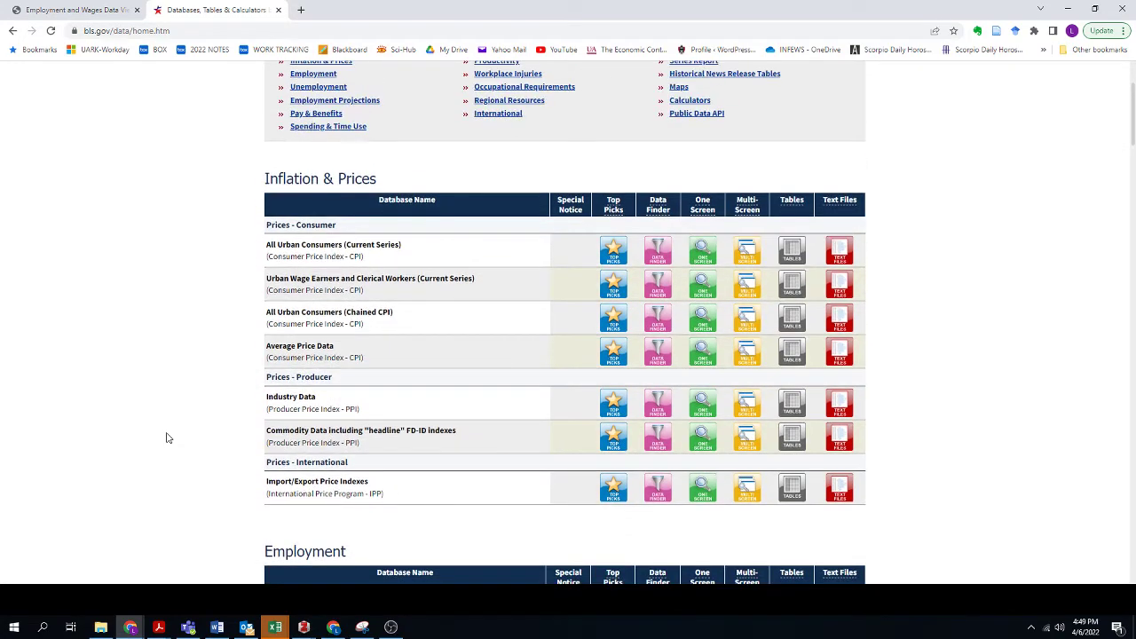
pyautogui.scroll(-2, 168, 437)
pyautogui.scroll(-1, 169, 437)
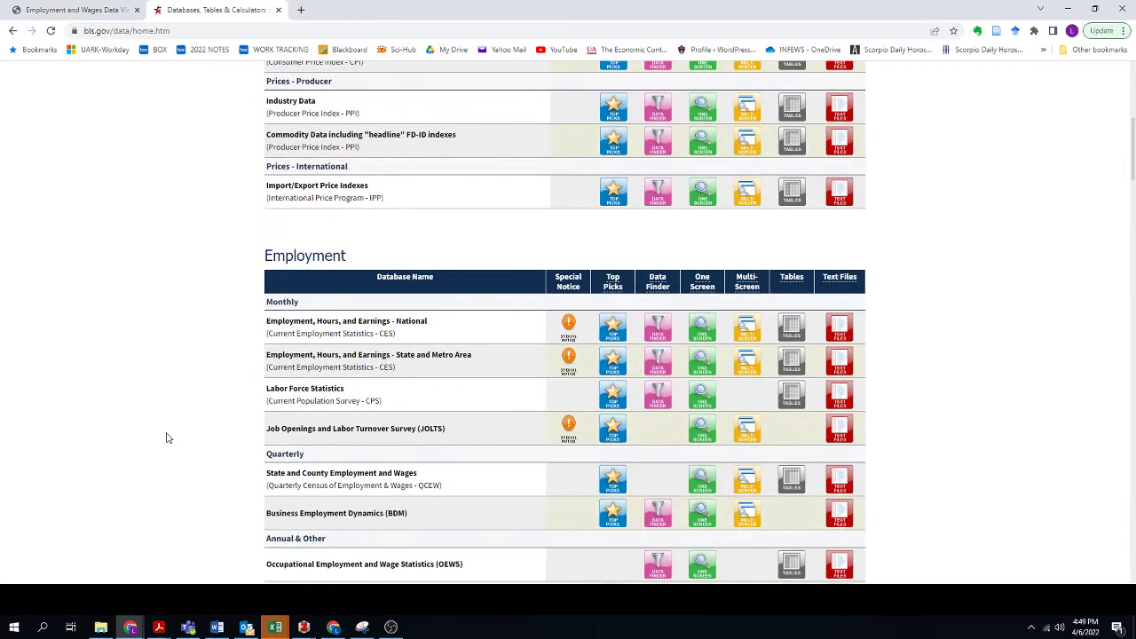
pyautogui.scroll(-1, 169, 437)
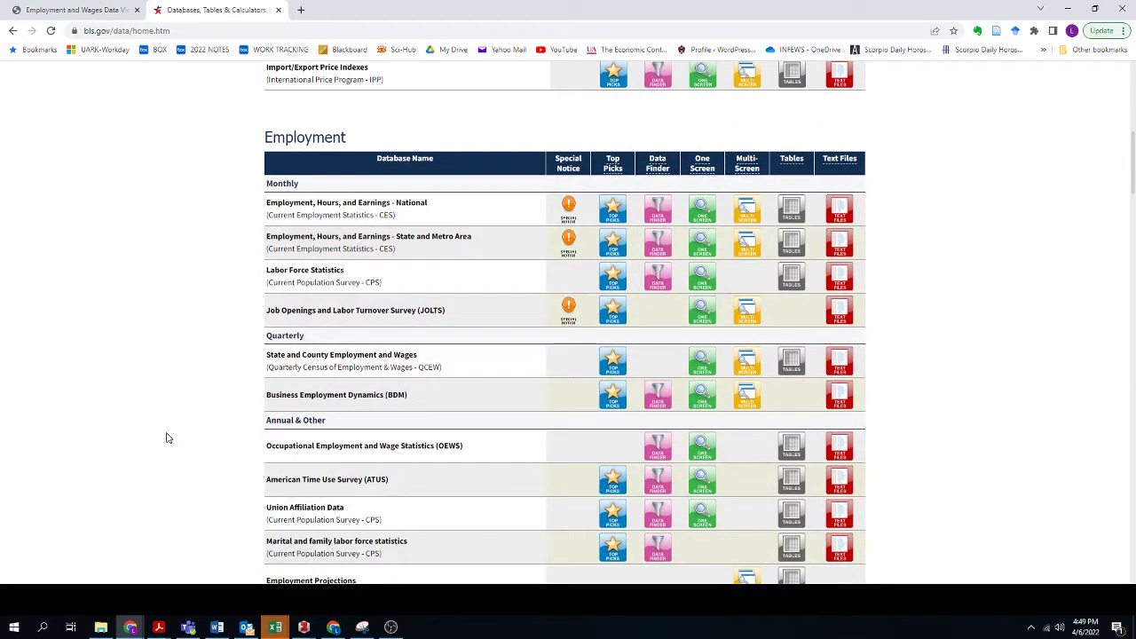
pyautogui.scroll(-1, 168, 438)
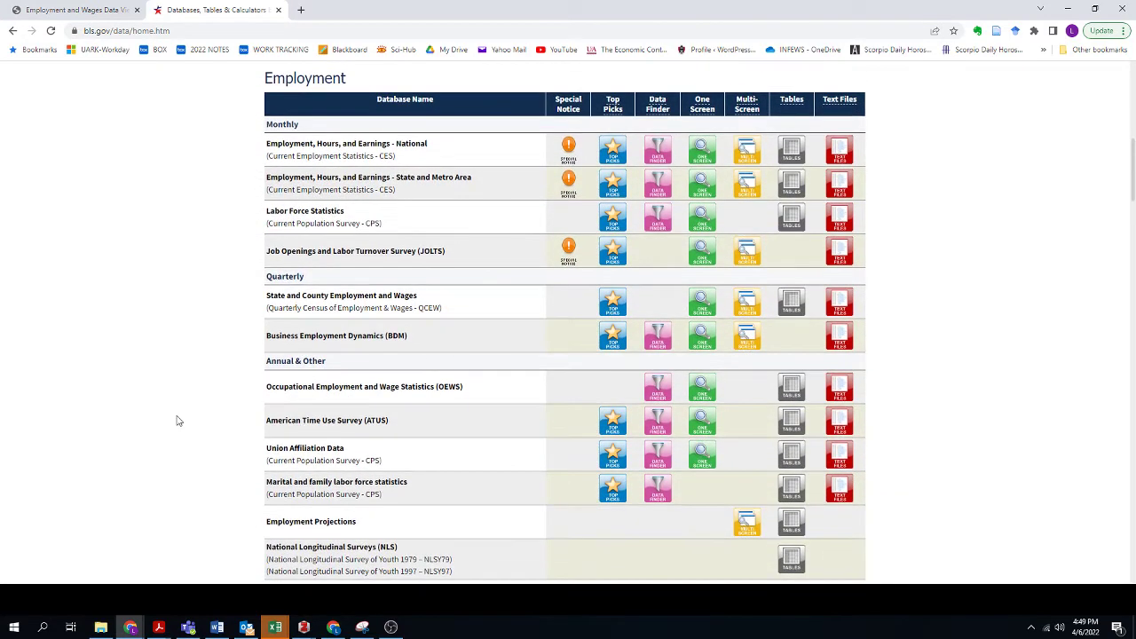
pyautogui.moveTo(393, 295); pyautogui.dragTo(417, 295)
pyautogui.click(423, 308)
pyautogui.doubleClick(423, 307)
pyautogui.click(464, 313)
pyautogui.click(793, 301)
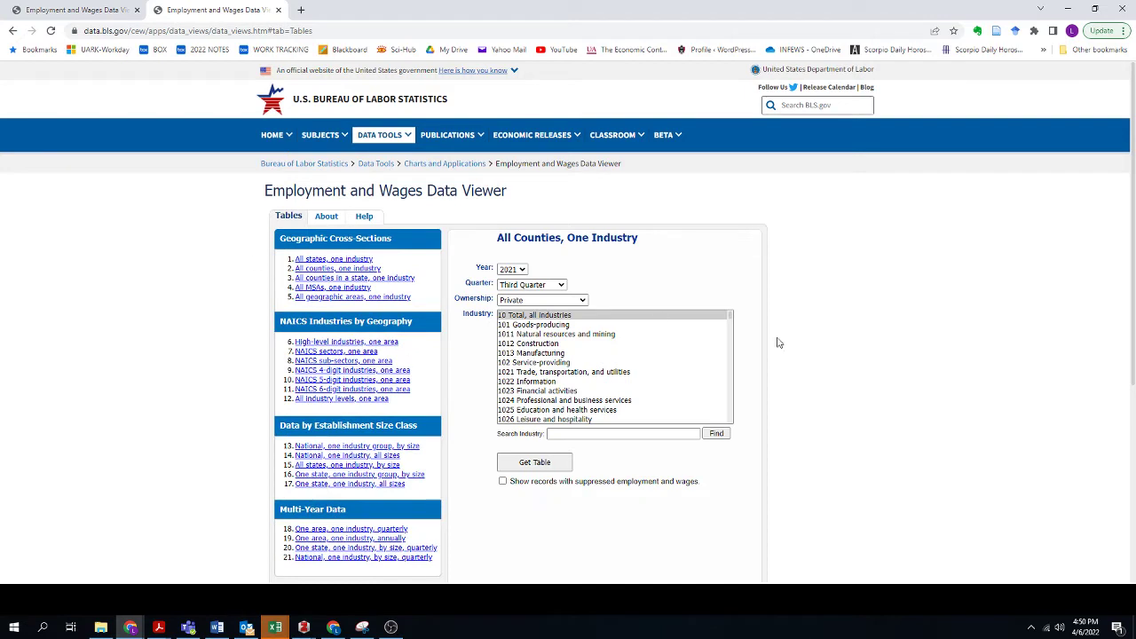
# Choose the High-level industries, one area table and check the available year and quarter options.
pyautogui.scroll(-1, 876, 383)
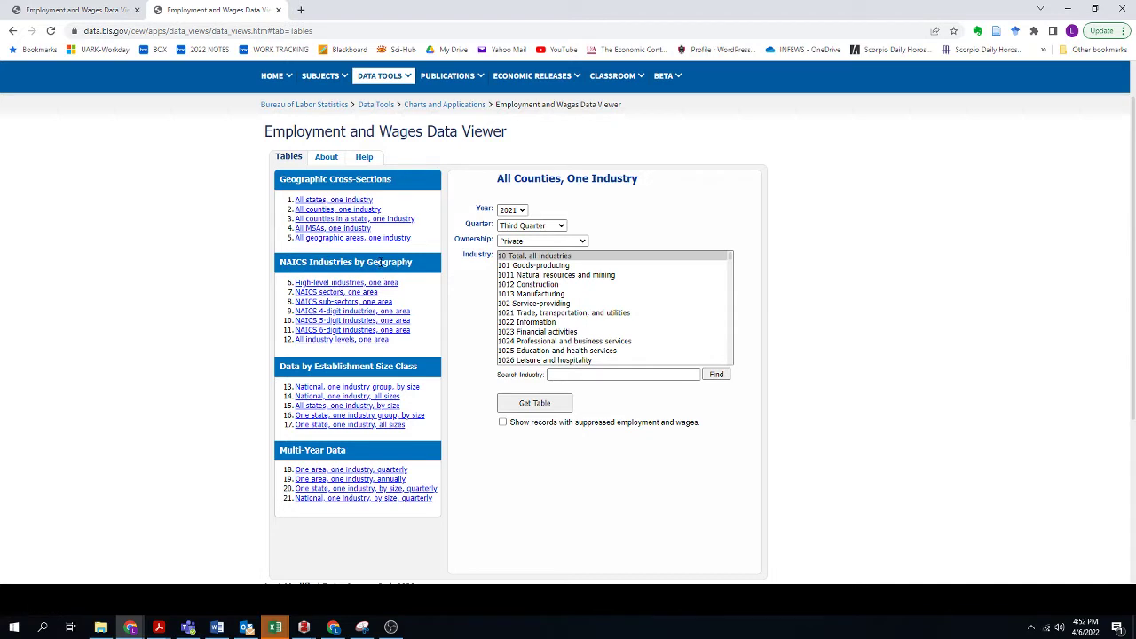
pyautogui.click(392, 284)
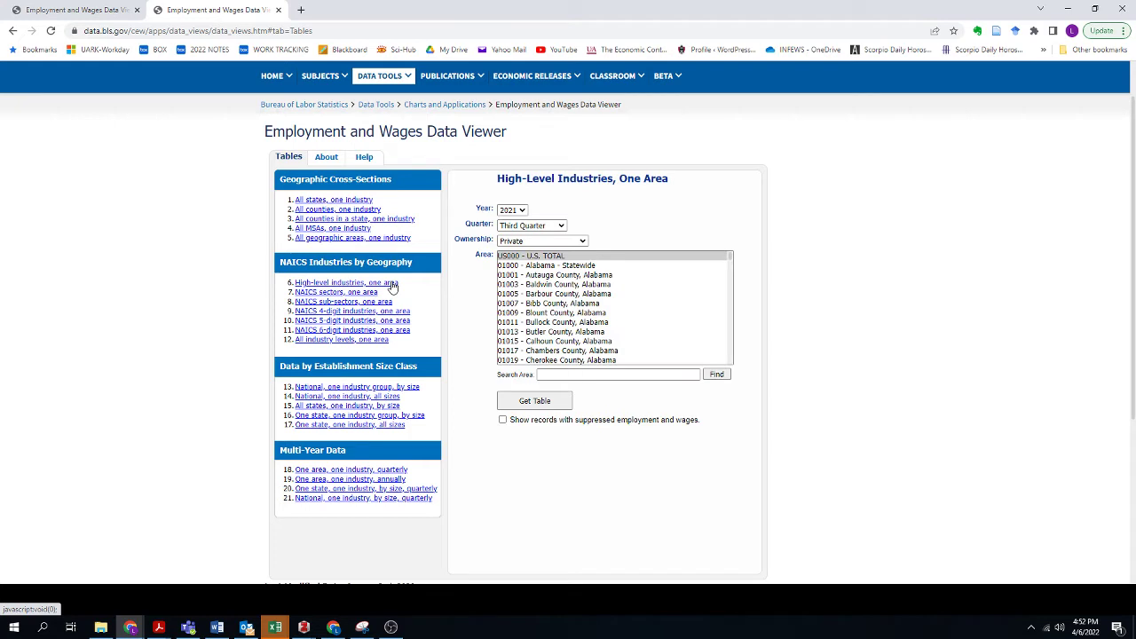
pyautogui.click(519, 213)
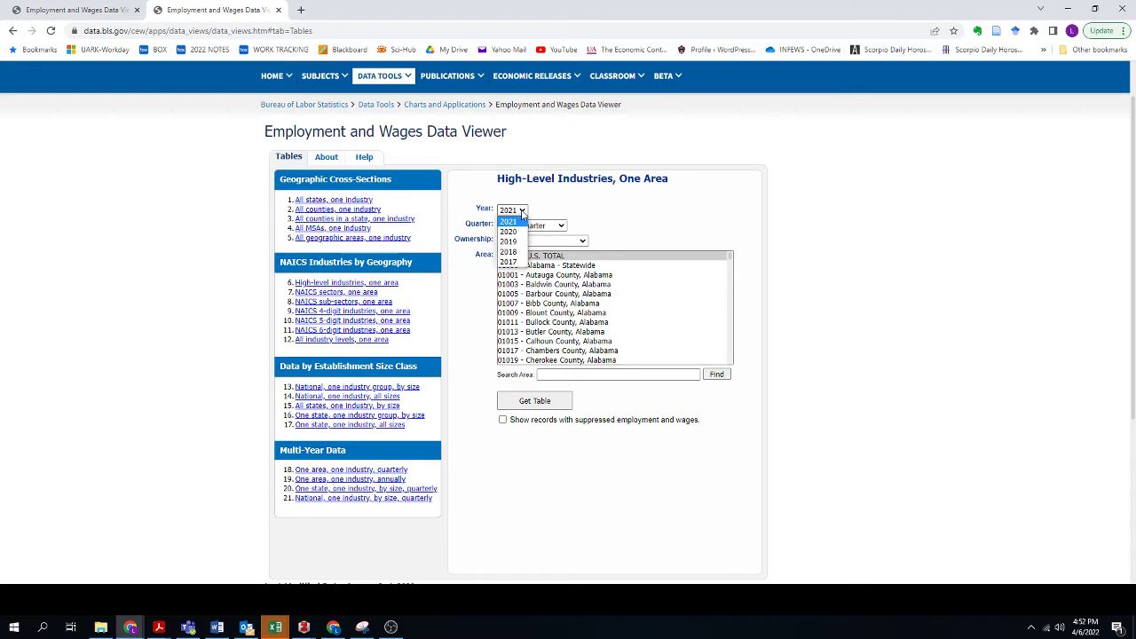
pyautogui.click(522, 221)
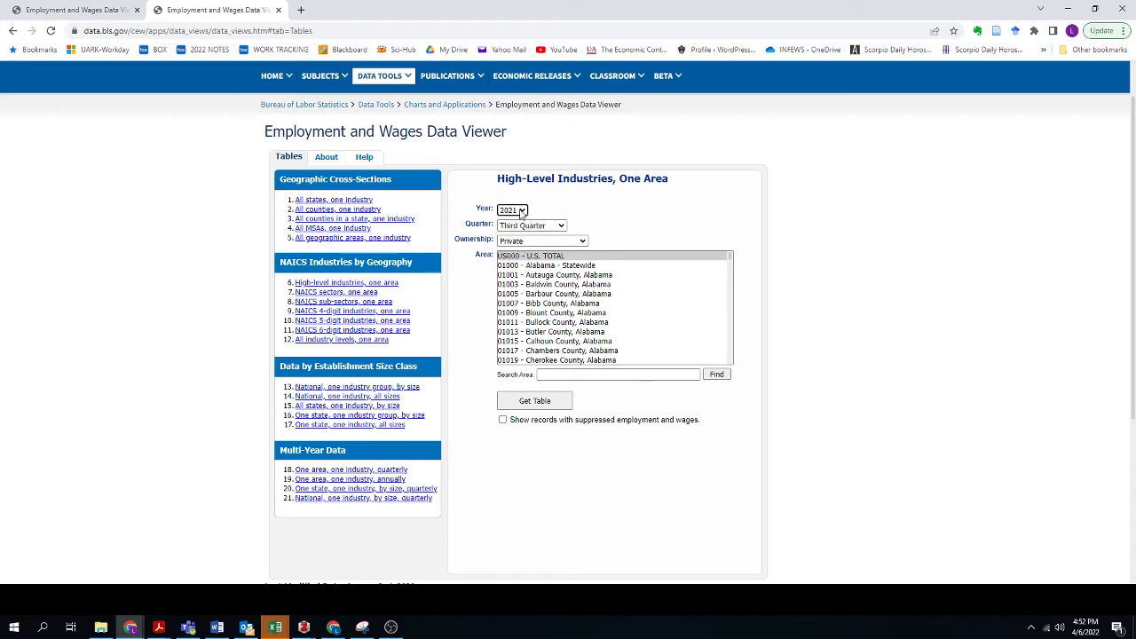
pyautogui.click(552, 225)
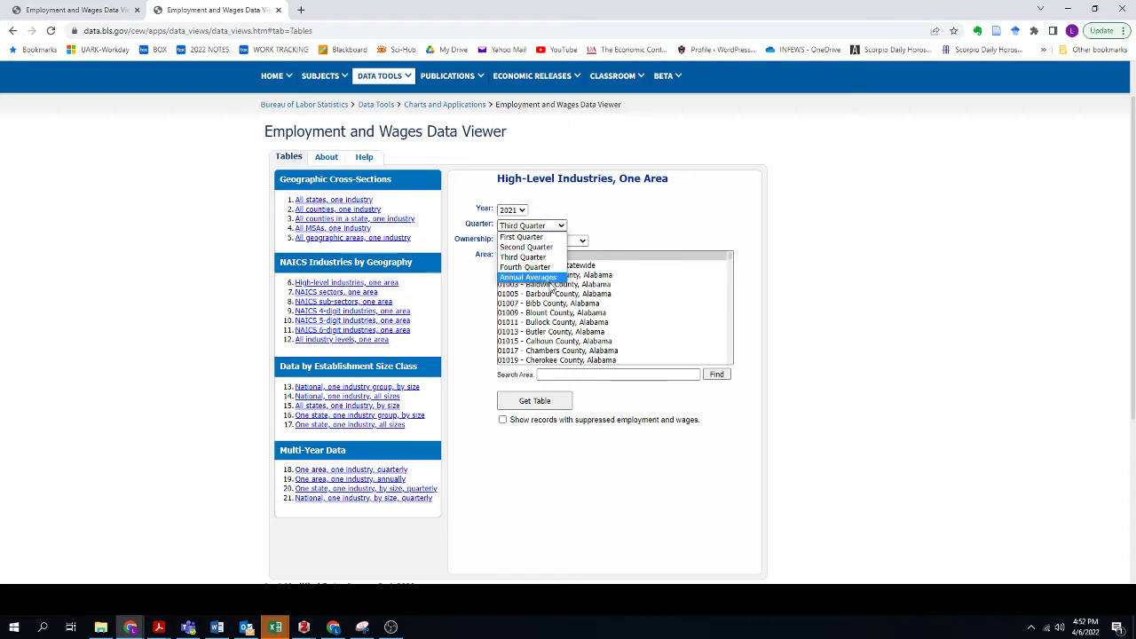
pyautogui.click(550, 240)
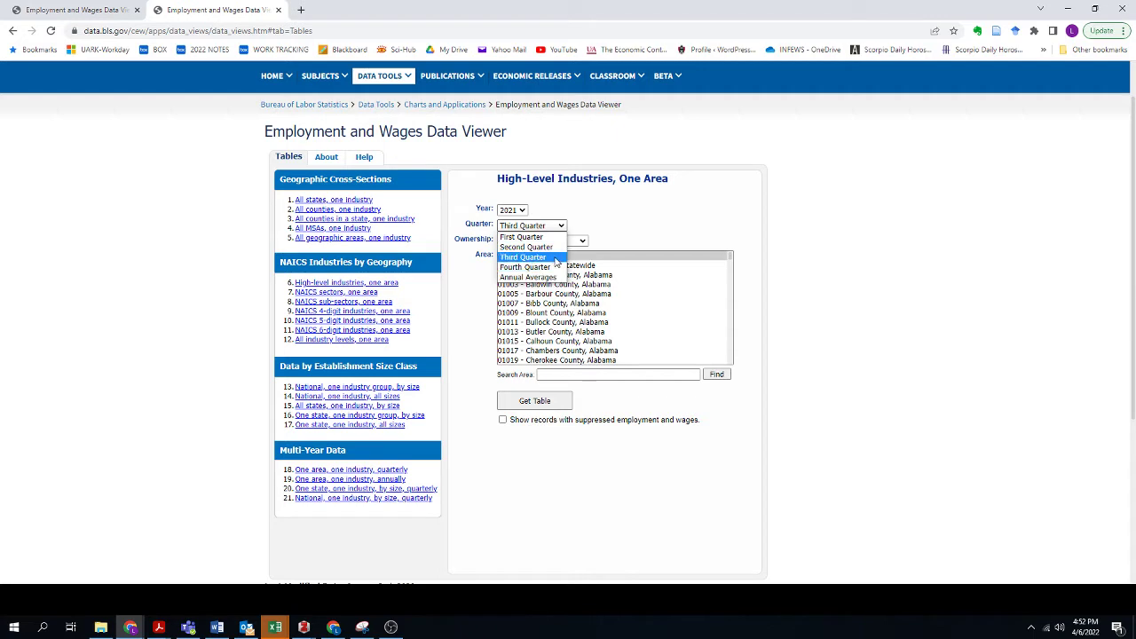
pyautogui.click(557, 259)
# Set the table's year to 2020 and its quarter to Annual Averages.
pyautogui.click(514, 211)
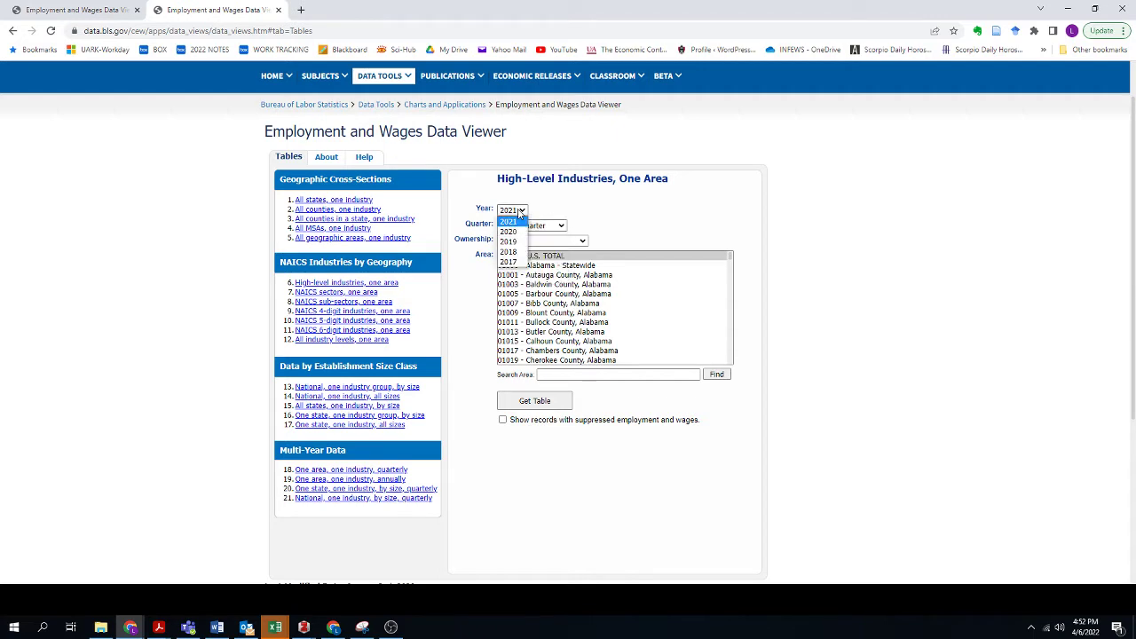
pyautogui.click(520, 233)
pyautogui.click(541, 226)
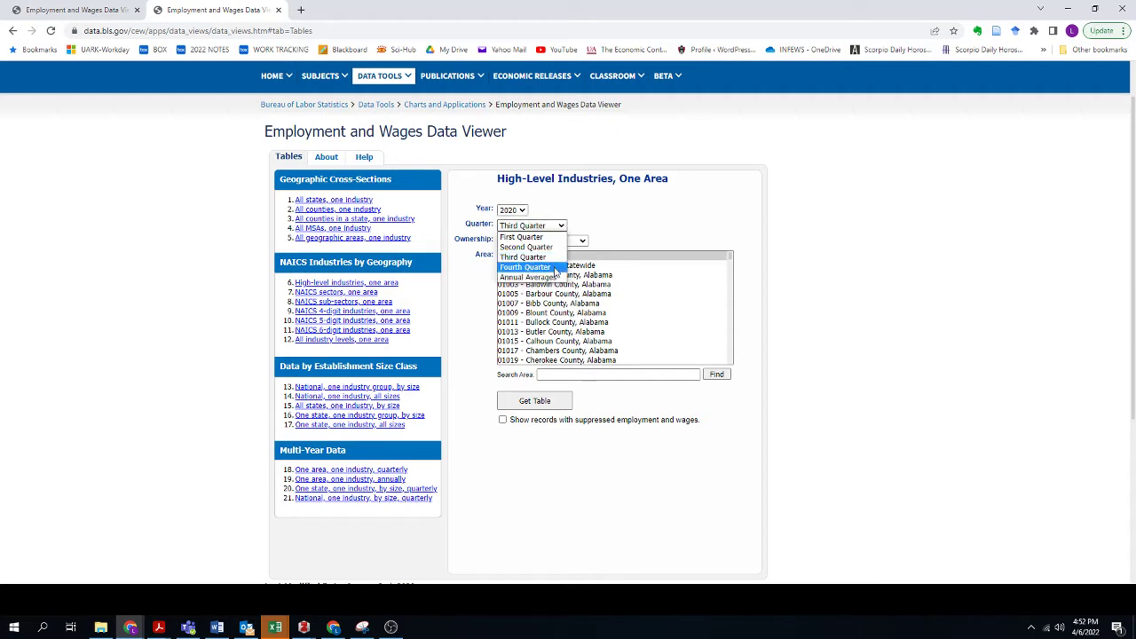
pyautogui.click(533, 277)
pyautogui.click(590, 226)
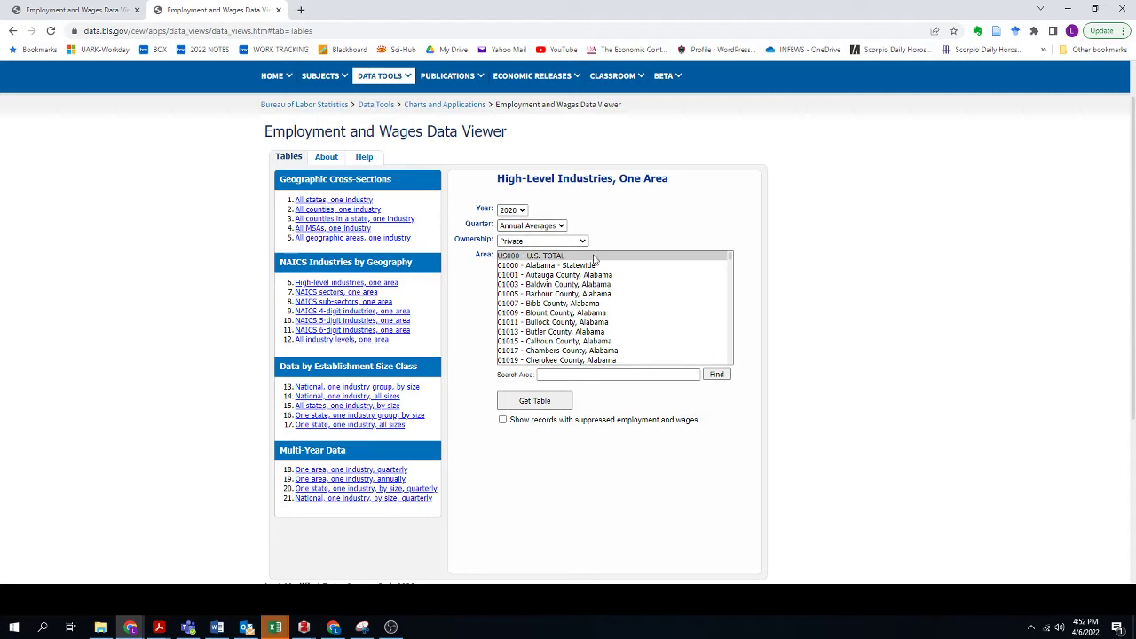
# Find the area Sebastian and generate the high-level industries table for Sebastian County, Arkansas.
pyautogui.click(575, 375)
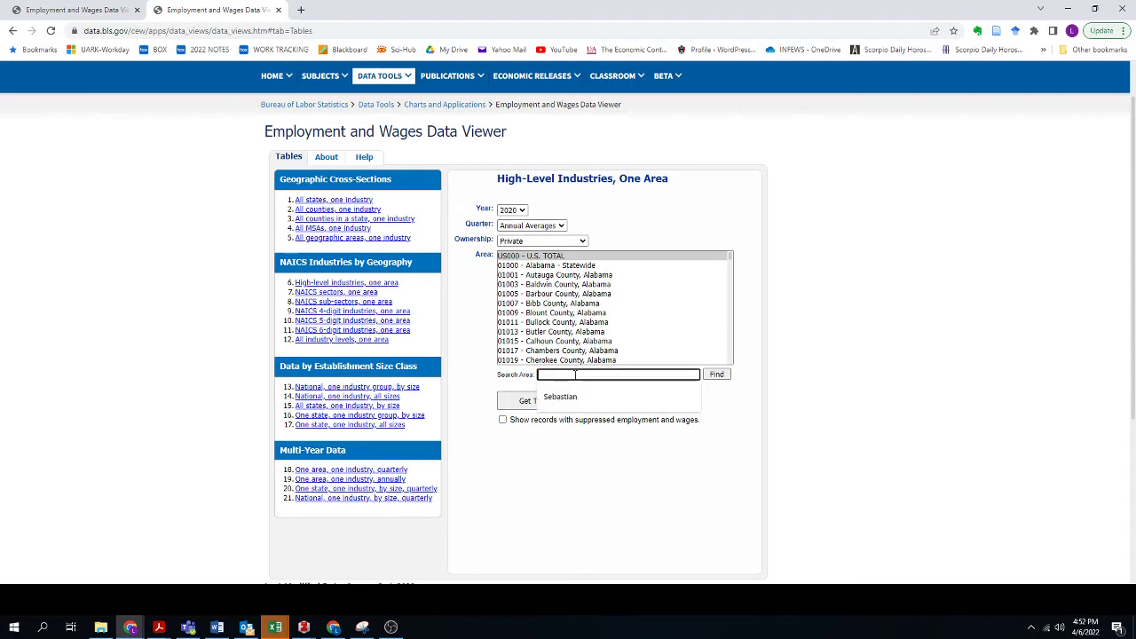
pyautogui.click(571, 397)
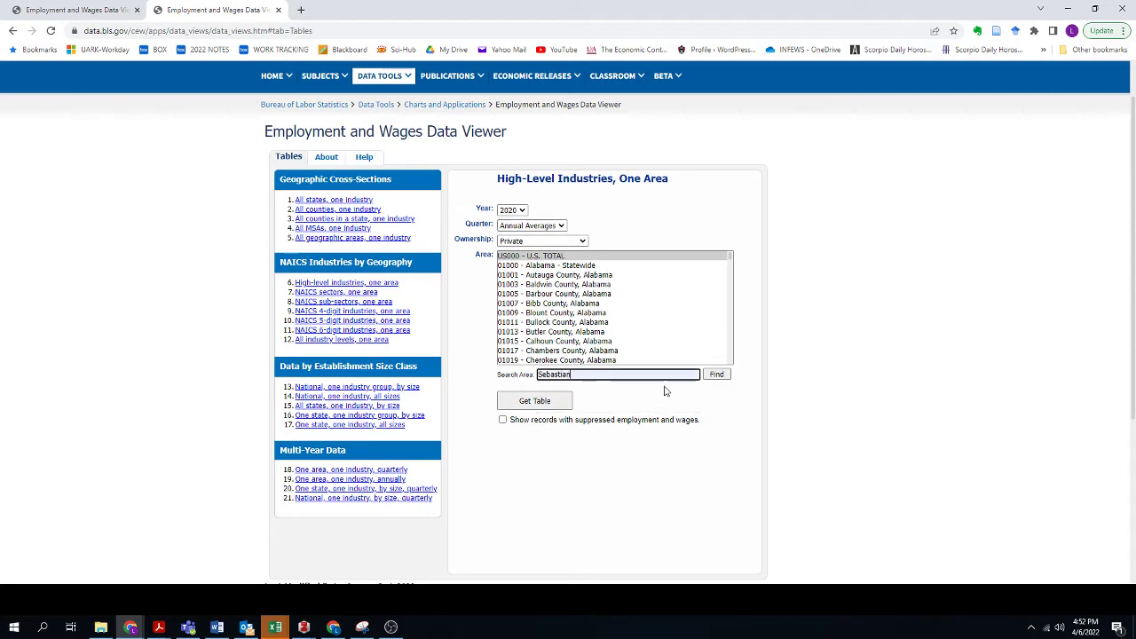
pyautogui.click(719, 376)
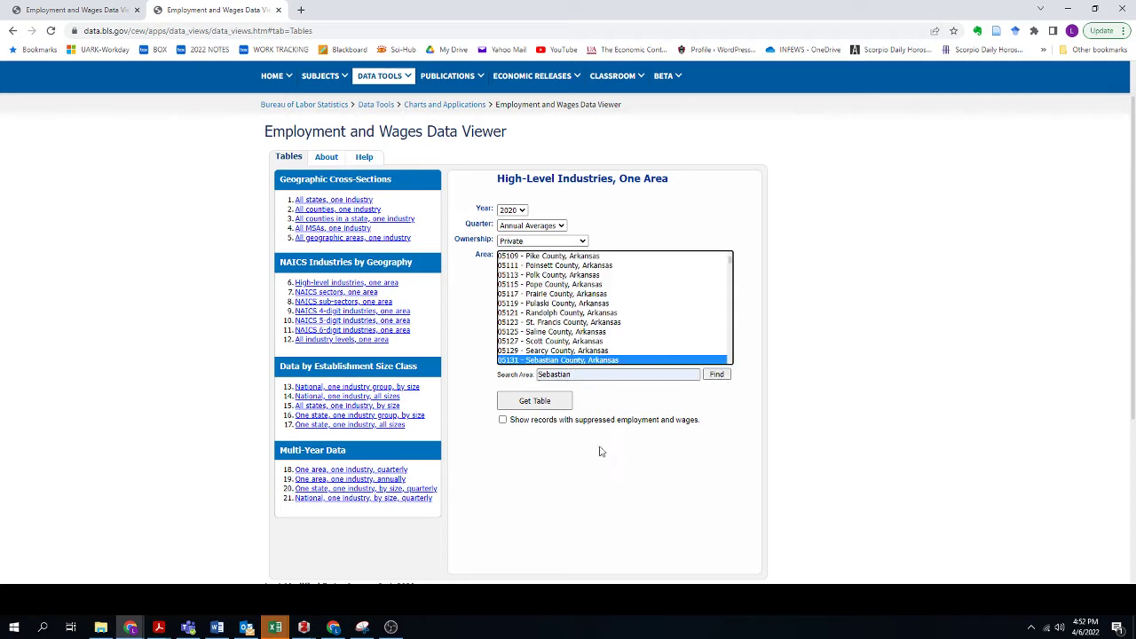
pyautogui.click(534, 400)
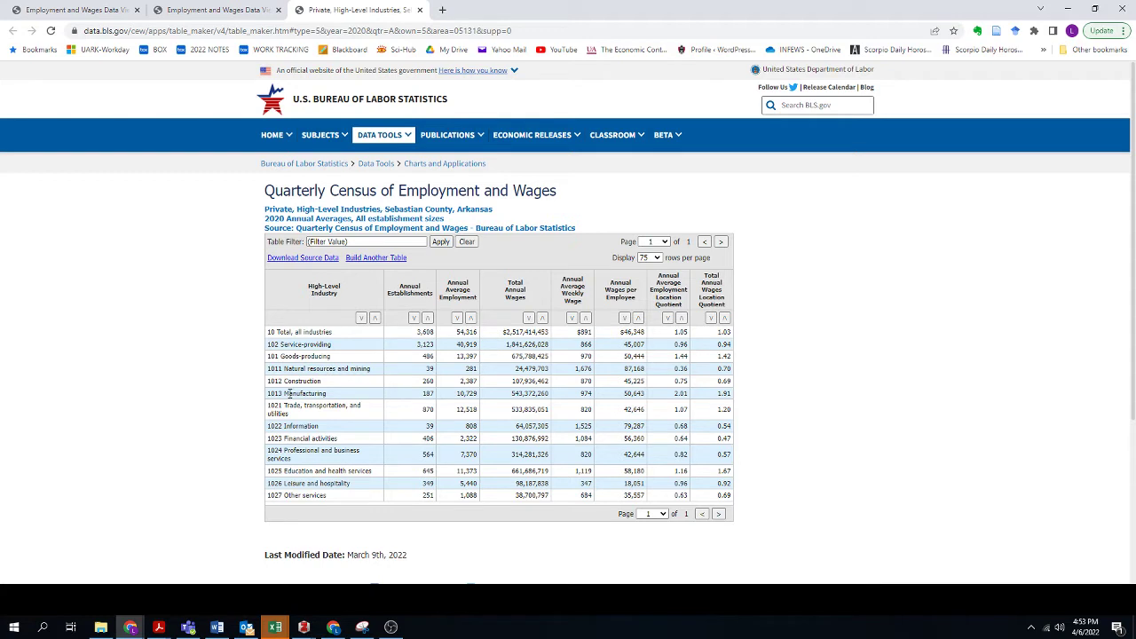
# Examine the industry codes of the goods-producing, natural resources and mining, and trade rows in the high-level industries table.
pyautogui.moveTo(282, 353); pyautogui.dragTo(331, 358)
pyautogui.click(281, 353)
pyautogui.moveTo(270, 368); pyautogui.dragTo(281, 368)
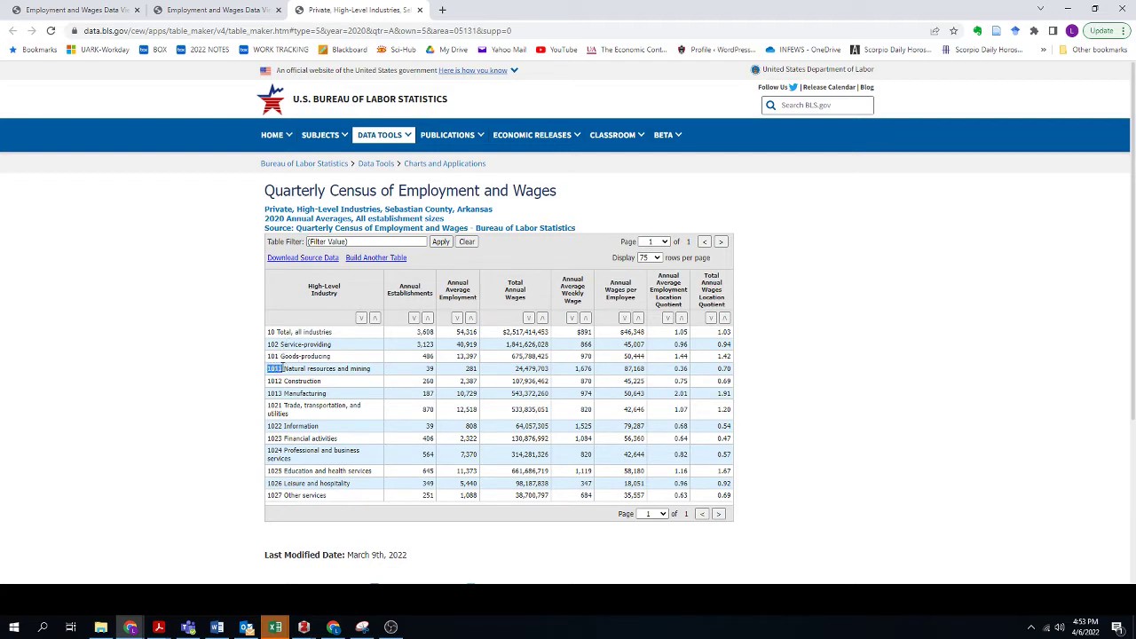
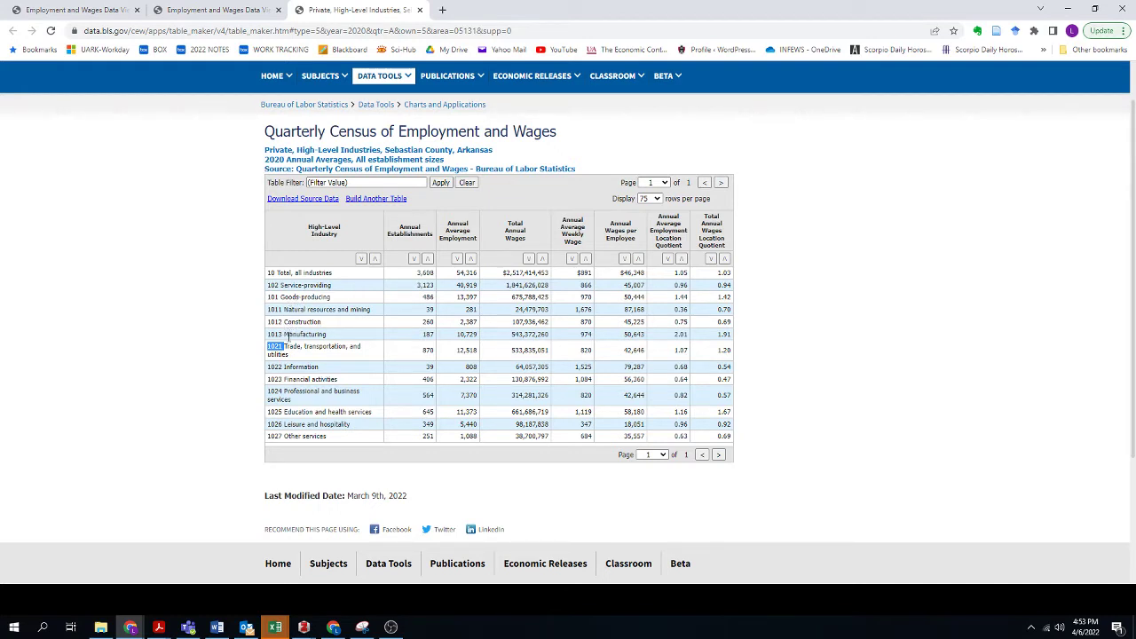
pyautogui.click(290, 355)
# Examine the Construction row's annual establishments, total annual wages and annual average weekly wage.
pyautogui.moveTo(284, 322); pyautogui.dragTo(321, 323)
pyautogui.doubleClick(585, 322)
pyautogui.click(582, 323)
pyautogui.moveTo(424, 321); pyautogui.dragTo(435, 322)
pyautogui.click(515, 322)
pyautogui.moveTo(516, 323); pyautogui.dragTo(556, 324)
# Generate the NAICS sectors, one area table for Sebastian County, Arkansas, using an area search for Sebastian.
pyautogui.click(213, 12)
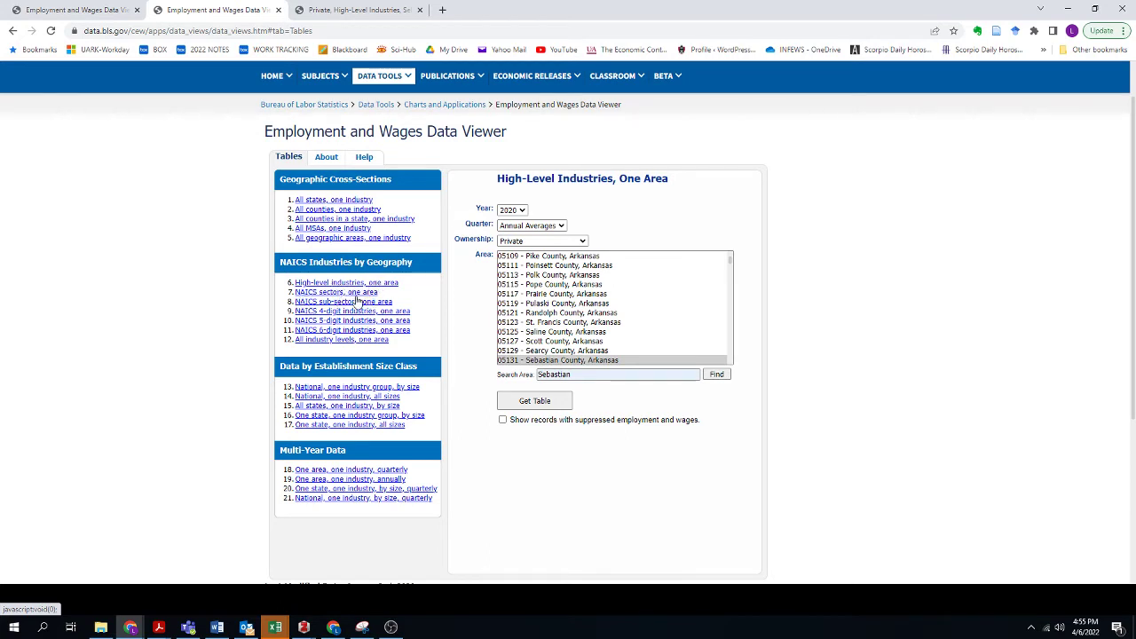
pyautogui.click(333, 292)
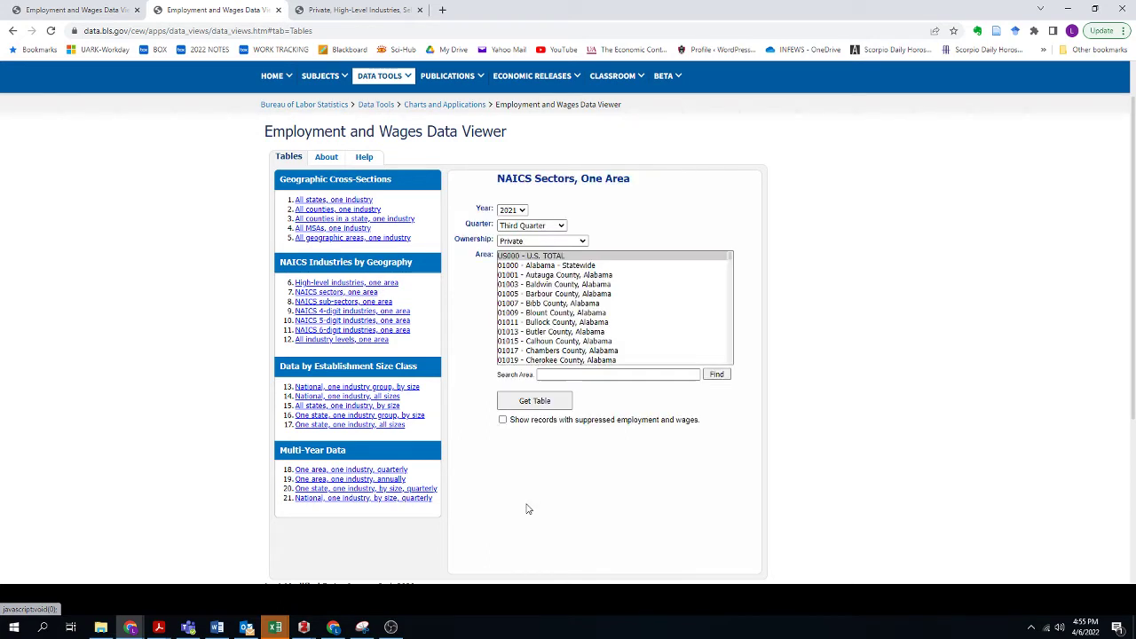
pyautogui.click(582, 376)
pyautogui.click(560, 396)
pyautogui.click(716, 373)
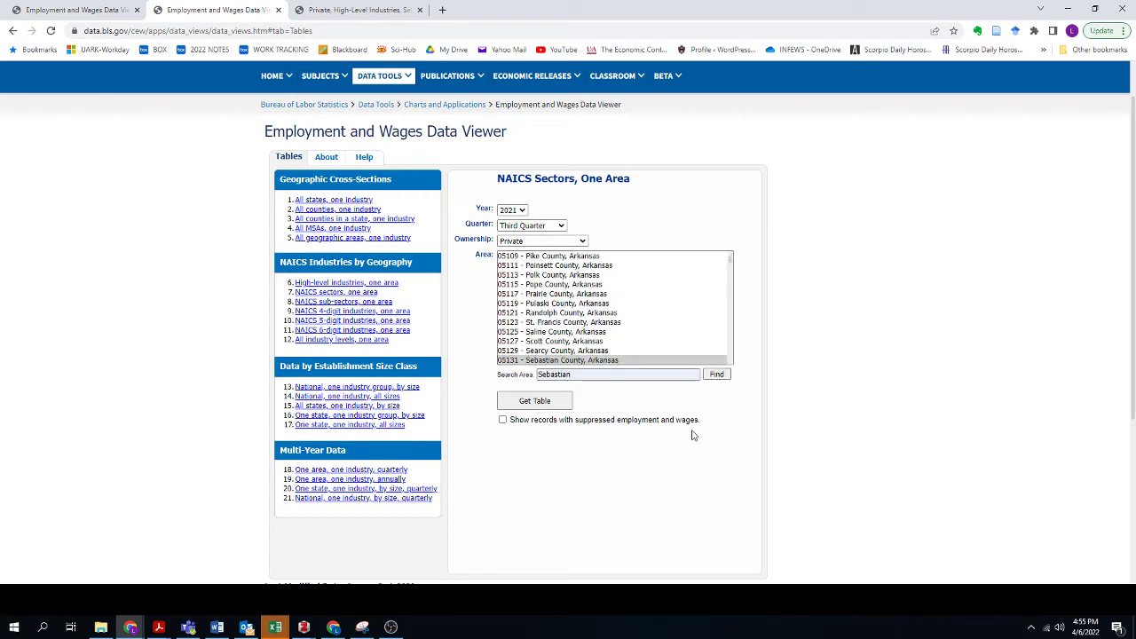
pyautogui.click(530, 404)
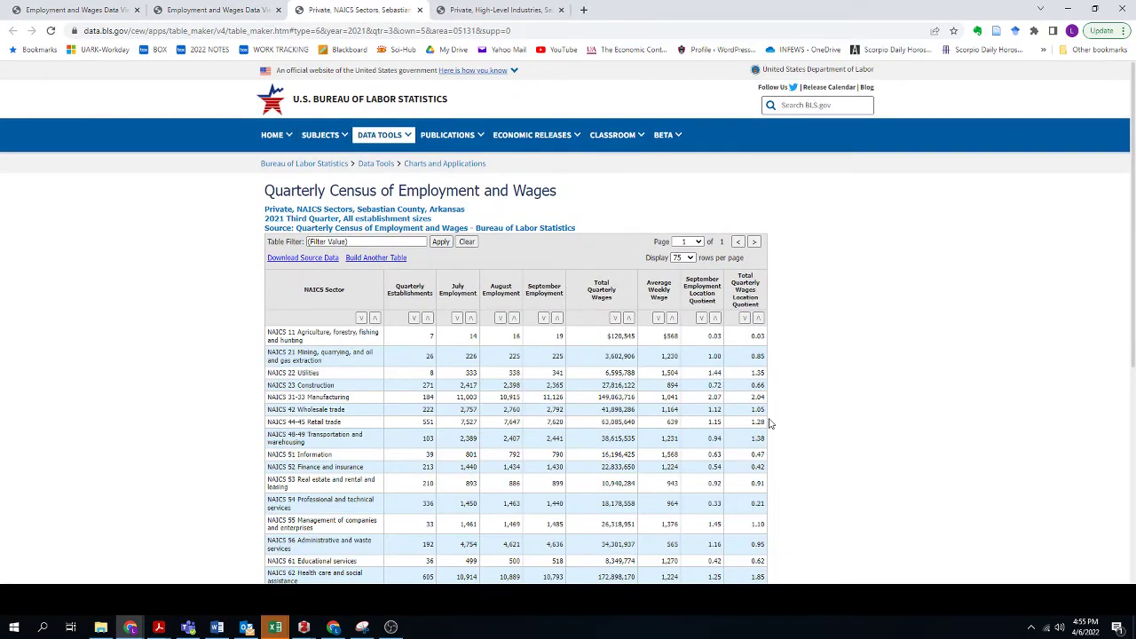
# Examine the NAICS sector codes in the Sebastian County table, from agriculture through retail trade.
pyautogui.scroll(-3, 770, 424)
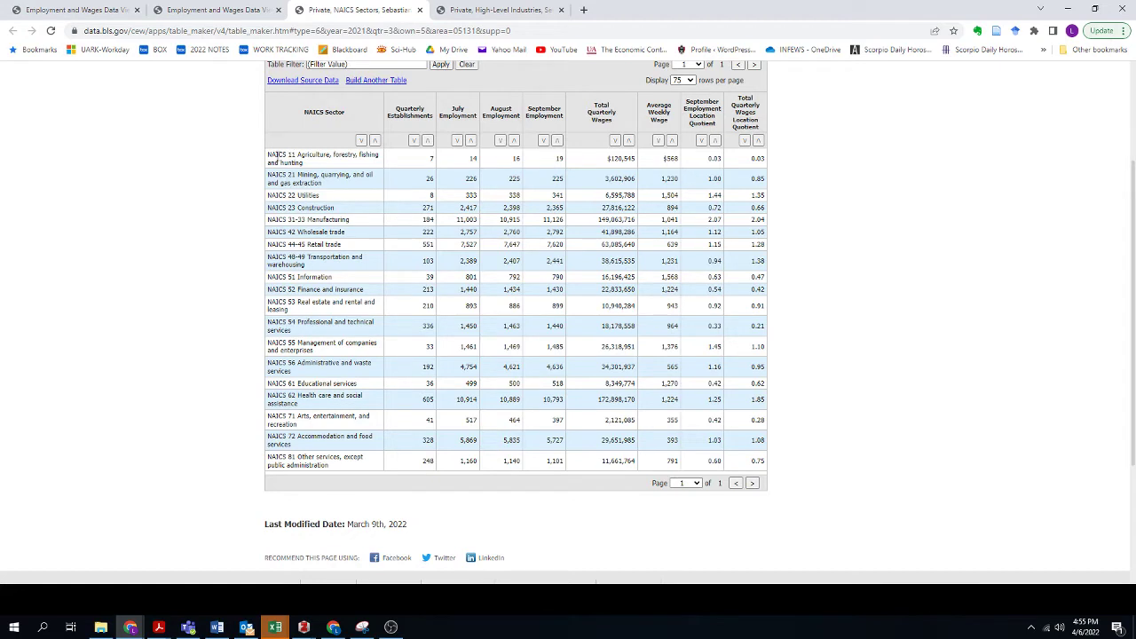
pyautogui.moveTo(289, 155); pyautogui.dragTo(306, 243)
pyautogui.scroll(2, 168, 271)
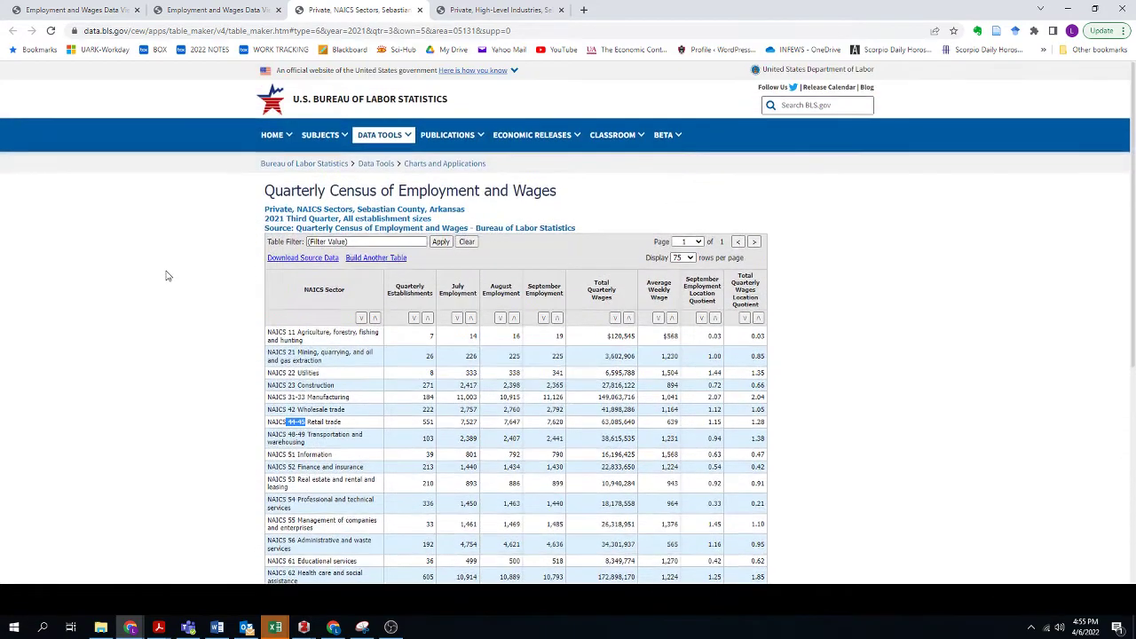
# Generate the All industry levels, one area table for Sebastian County, Arkansas, using an area search for Sebastian.
pyautogui.click(223, 10)
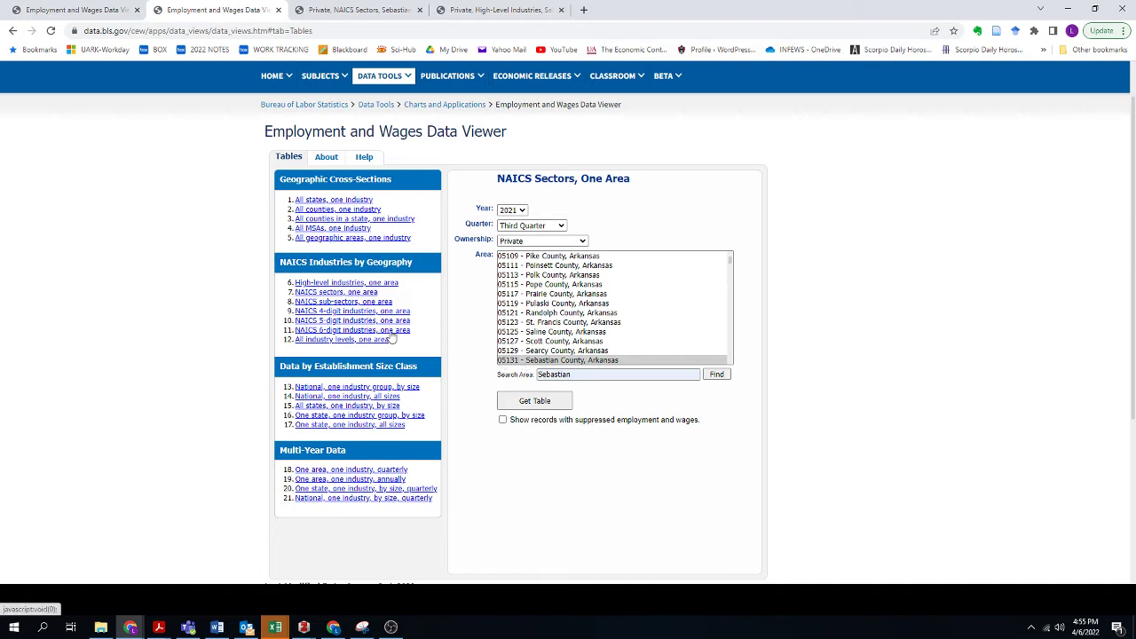
pyautogui.click(354, 342)
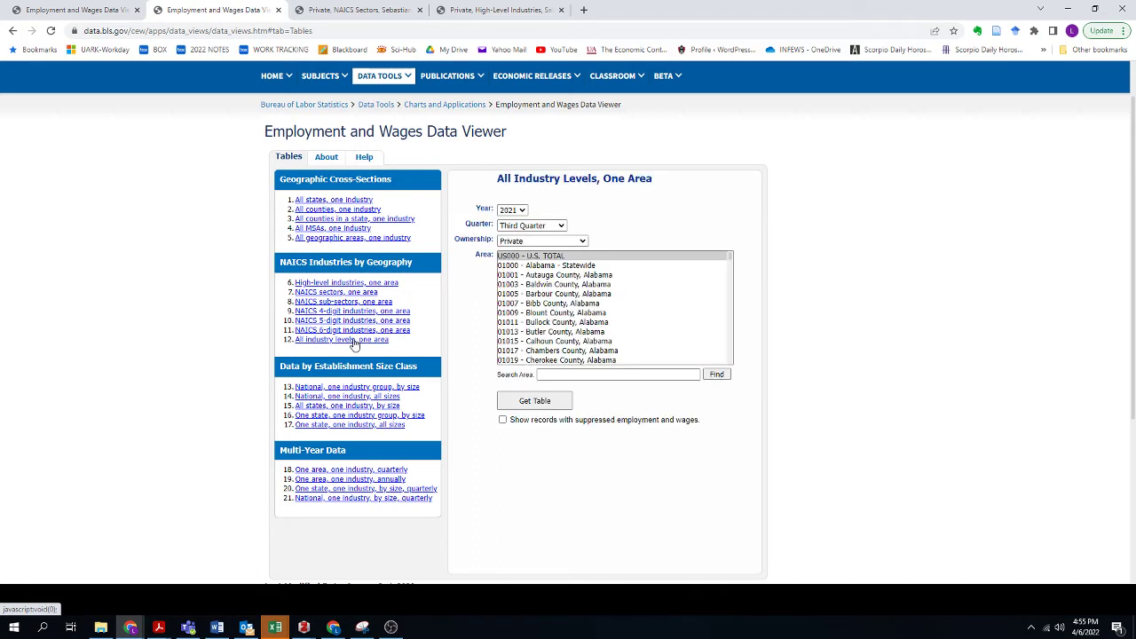
pyautogui.click(585, 374)
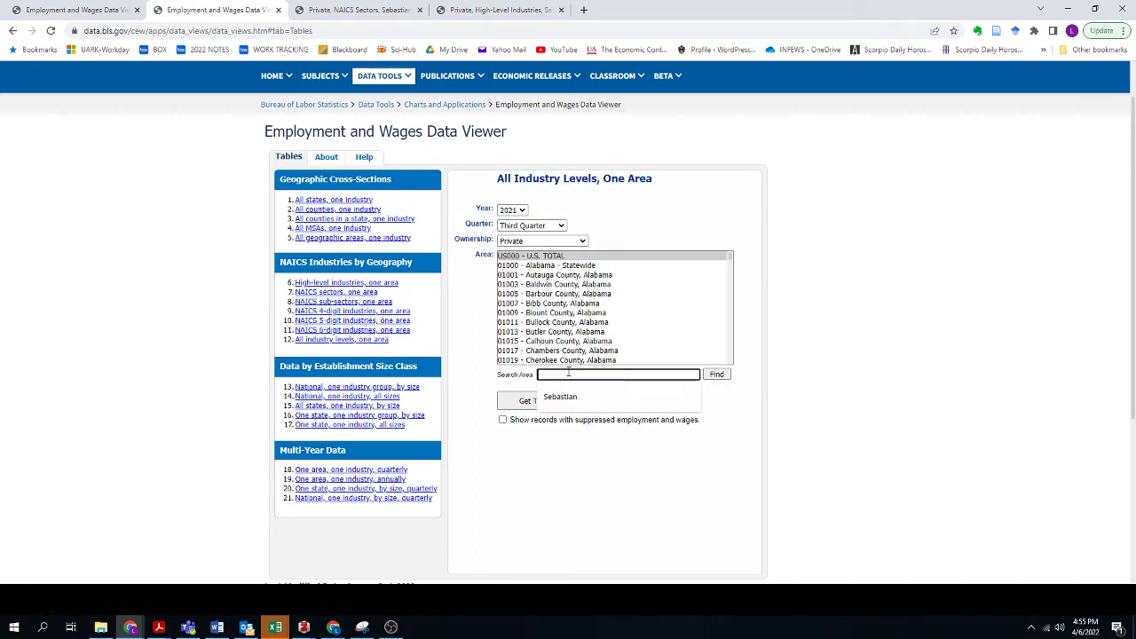
pyautogui.click(559, 393)
pyautogui.click(715, 375)
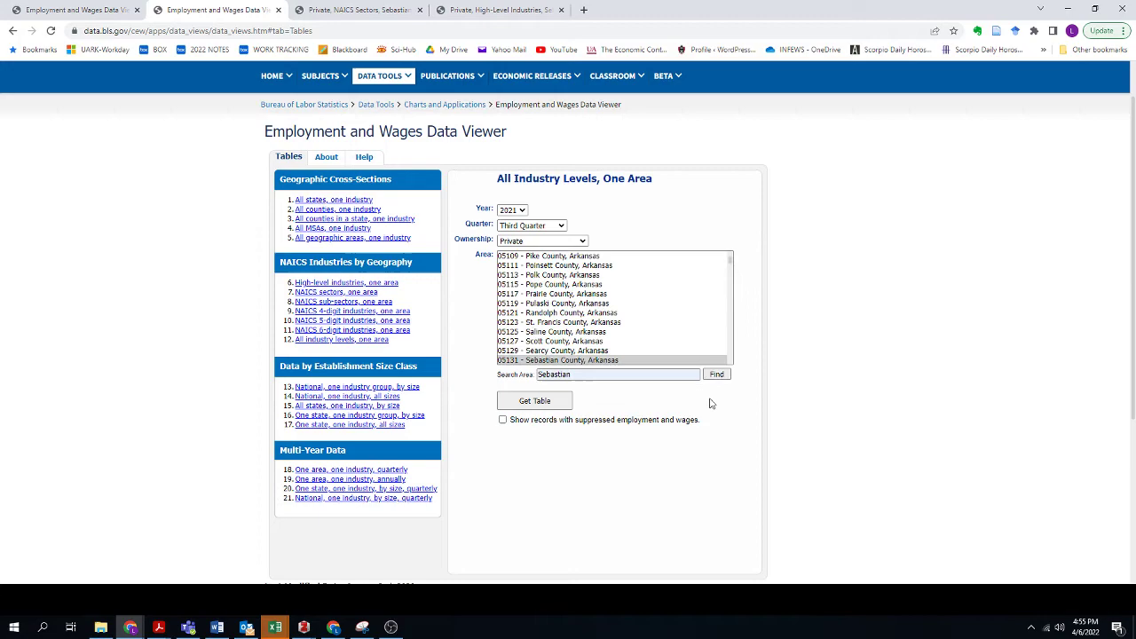
pyautogui.click(534, 402)
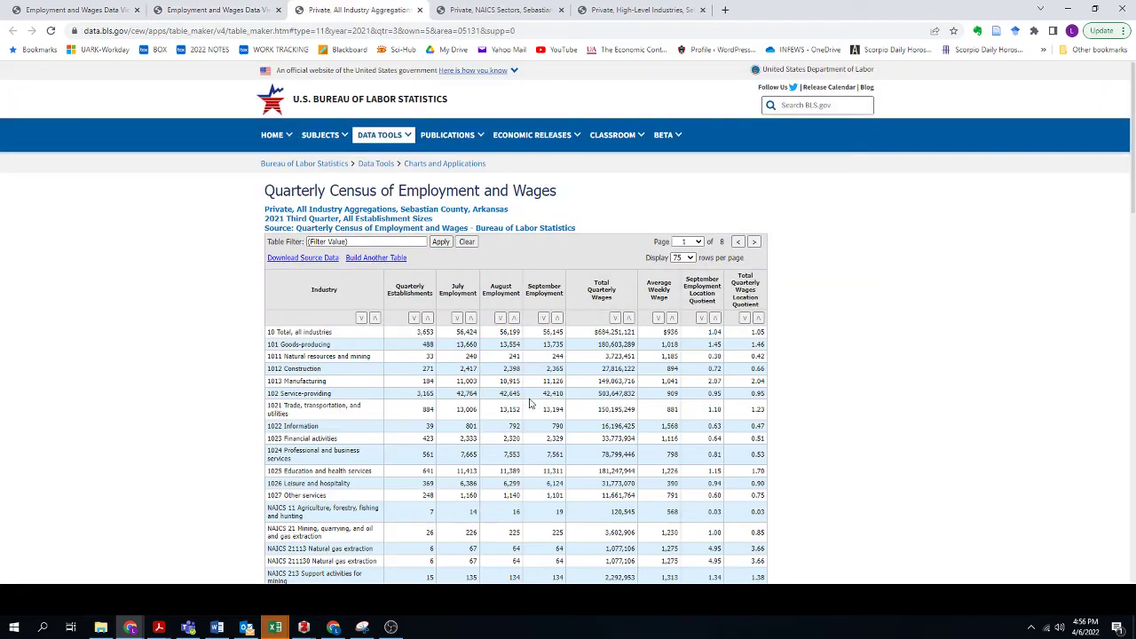
# Examine how the utilities, natural gas distribution and construction rows break down into longer NAICS codes in the Sebastian County table.
pyautogui.scroll(-2, 530, 404)
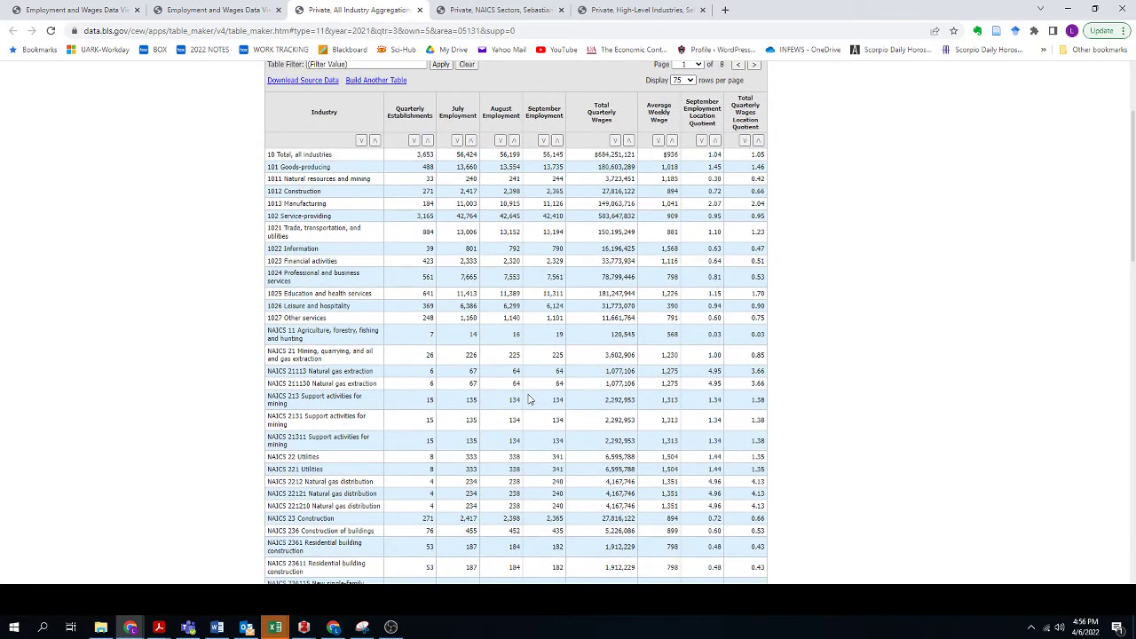
pyautogui.scroll(-3, 529, 399)
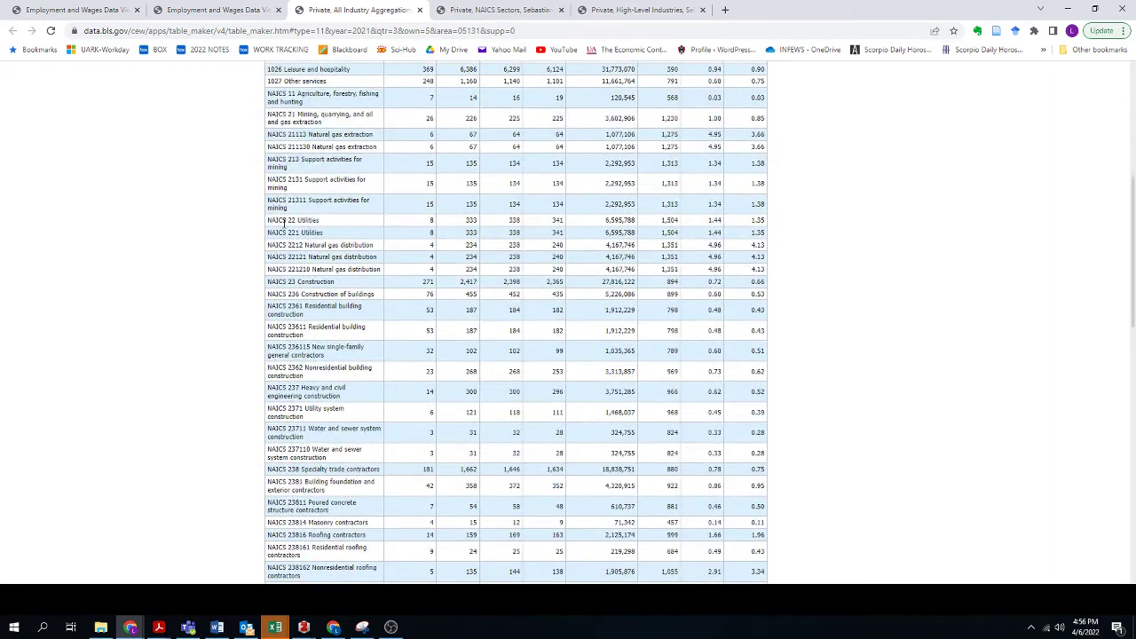
pyautogui.moveTo(283, 222)
pyautogui.mouseDown()
pyautogui.moveTo(328, 228)
pyautogui.moveTo(287, 231)
pyautogui.moveTo(304, 232)
pyautogui.mouseUp()
pyautogui.moveTo(289, 244); pyautogui.dragTo(366, 248)
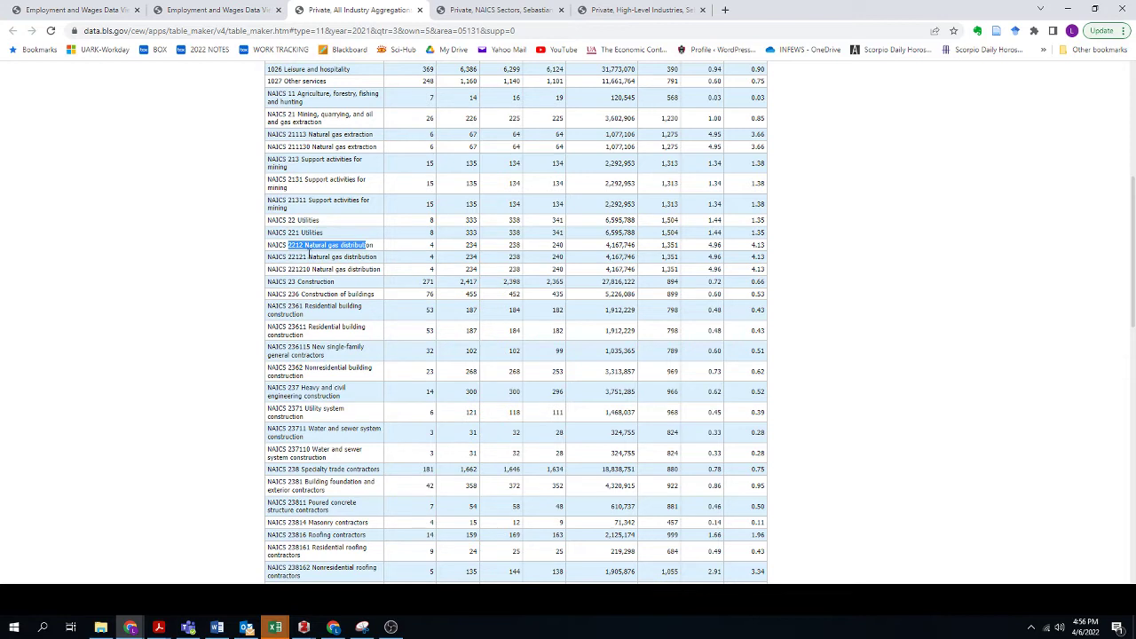
pyautogui.moveTo(303, 257); pyautogui.dragTo(286, 245)
pyautogui.scroll(-1, 335, 264)
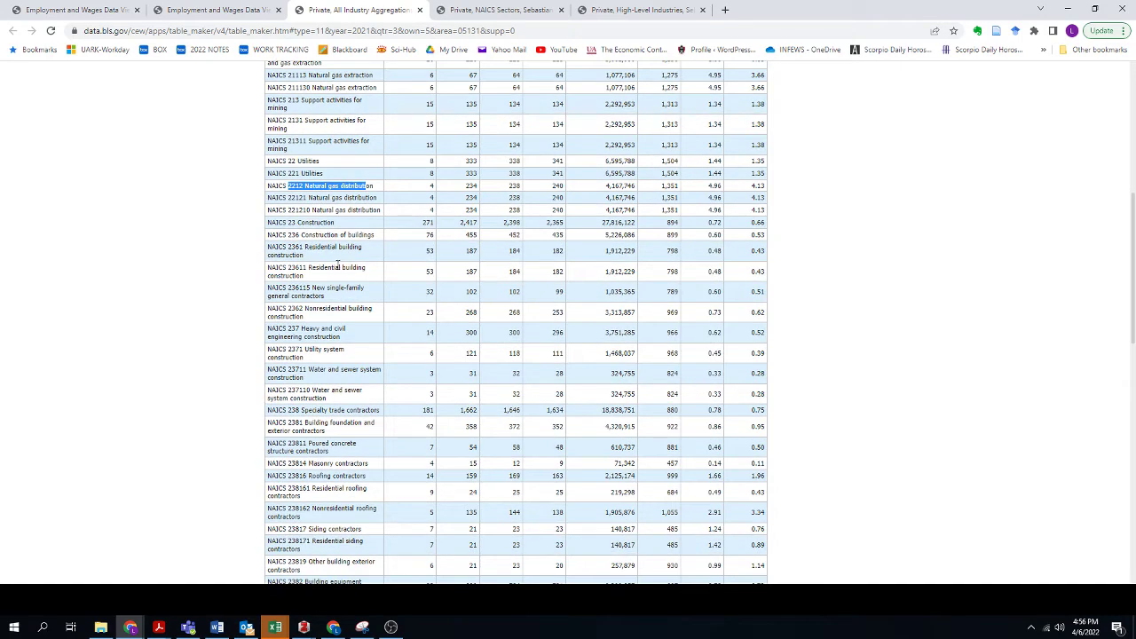
pyautogui.scroll(-1, 337, 264)
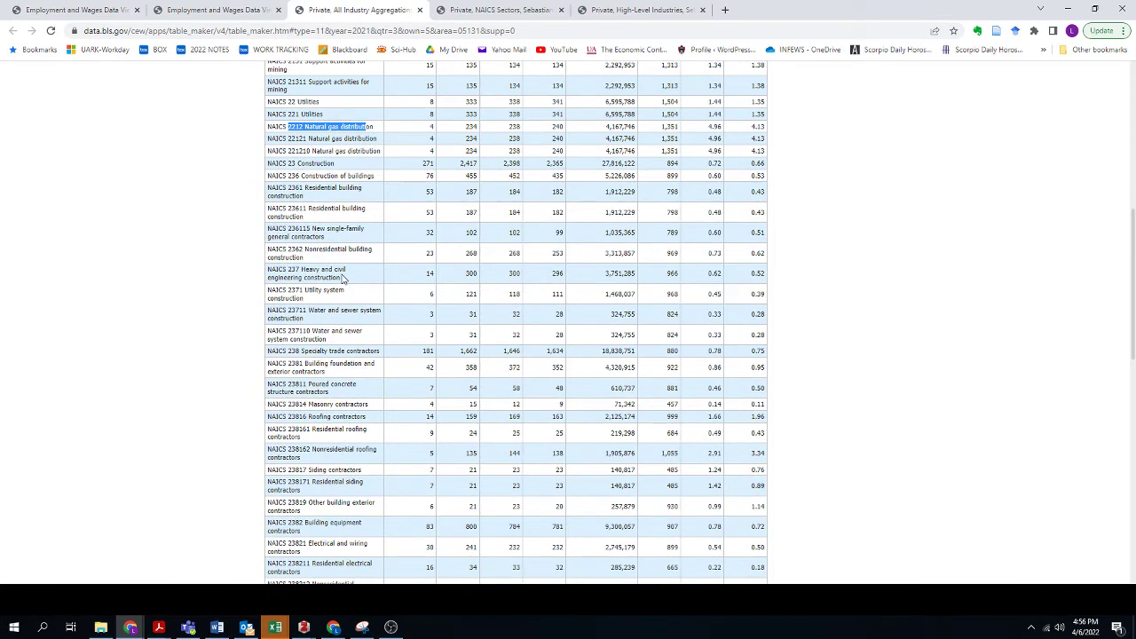
pyautogui.scroll(-1, 342, 278)
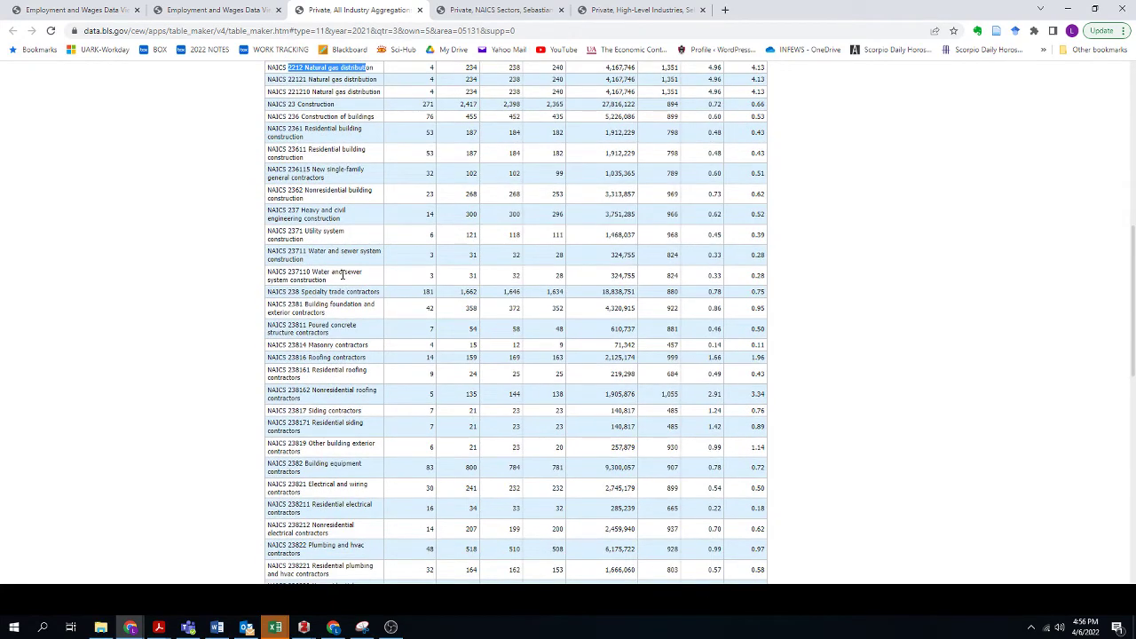
pyautogui.scroll(-1, 343, 275)
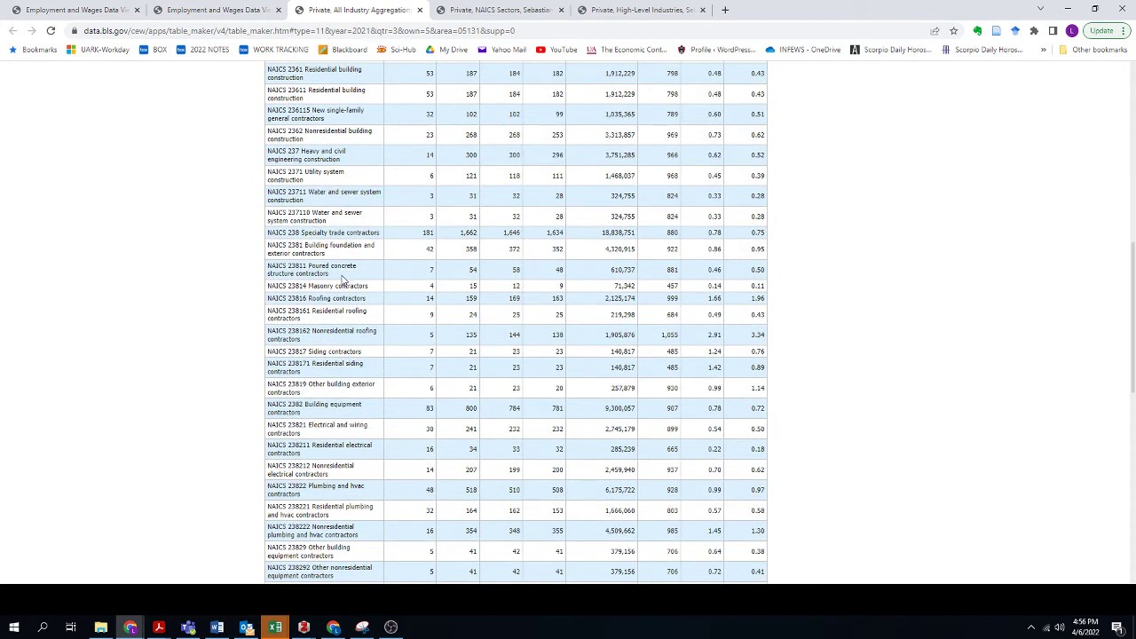
pyautogui.scroll(-1, 342, 278)
pyautogui.scroll(6, 353, 290)
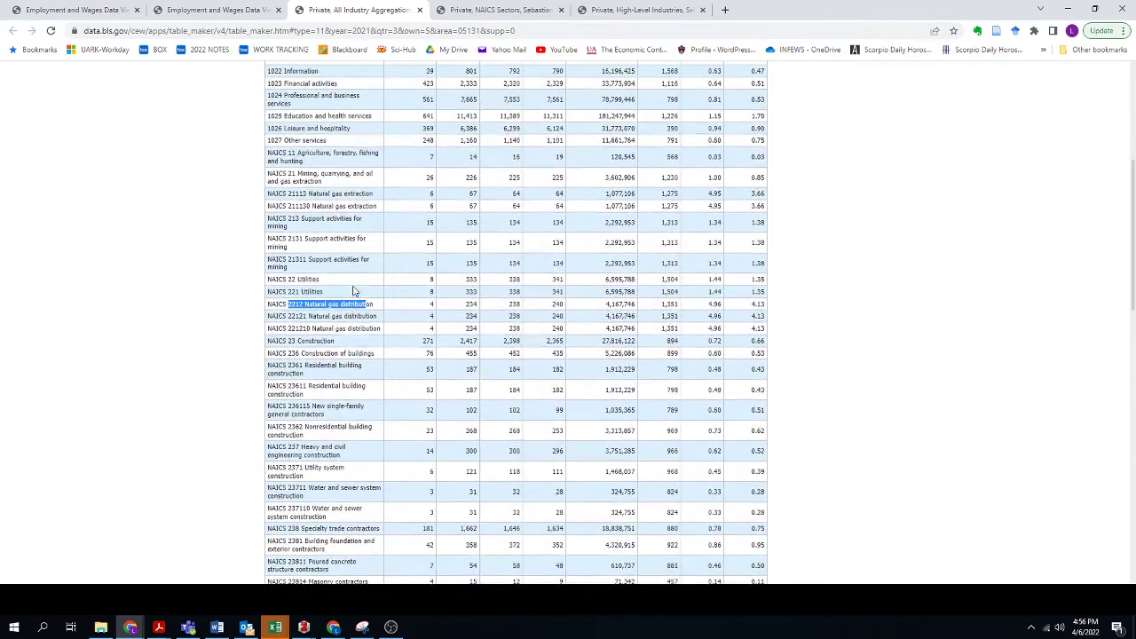
pyautogui.scroll(6, 354, 291)
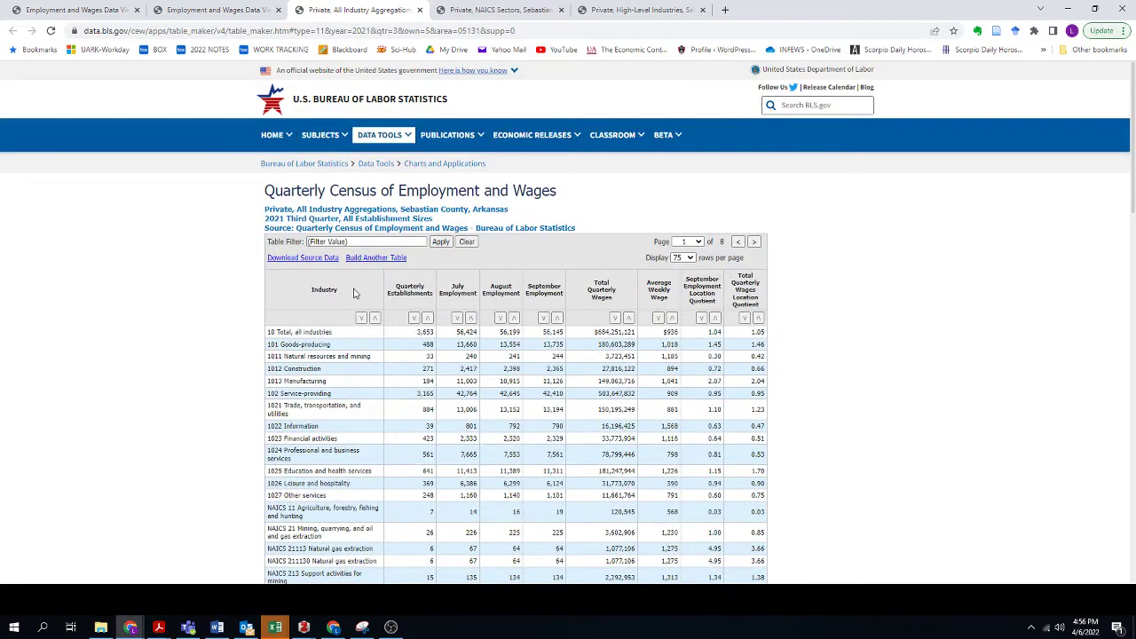
# Generate the All industry levels, one area table for 05000 - Arkansas - Statewide.
pyautogui.click(218, 11)
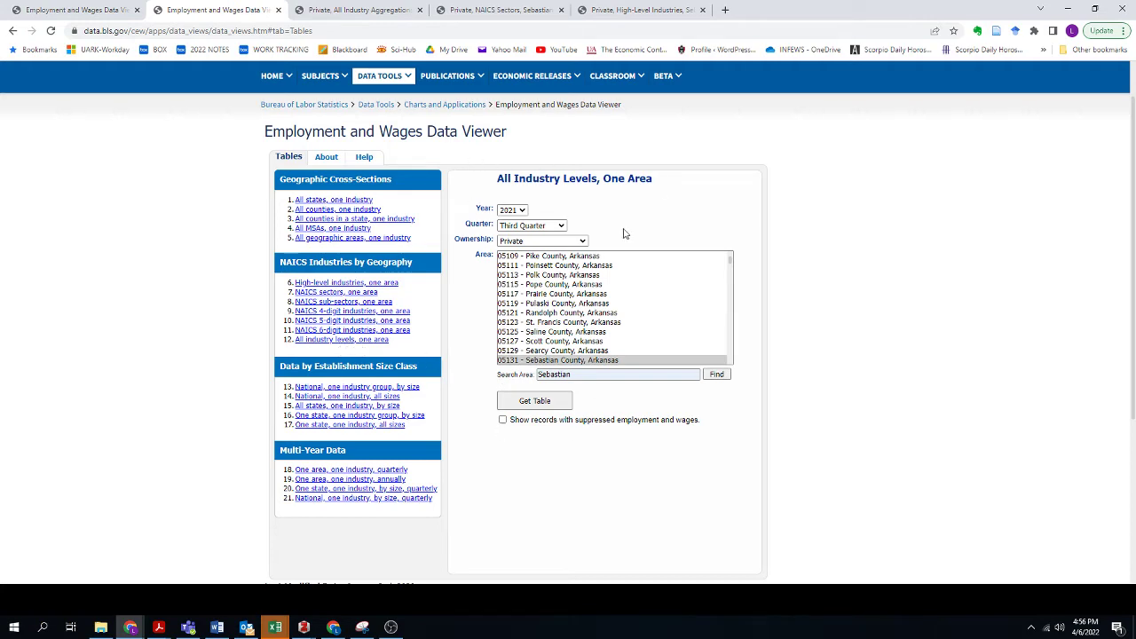
pyautogui.scroll(1, 612, 315)
pyautogui.scroll(6, 611, 315)
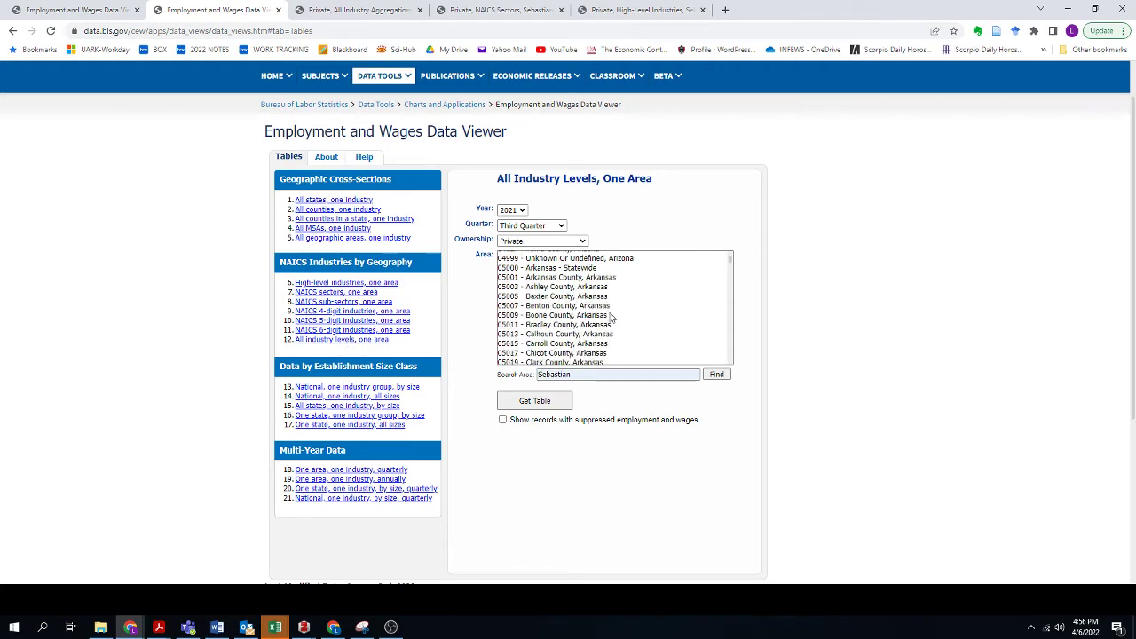
pyautogui.scroll(-3, 611, 318)
pyautogui.click(546, 268)
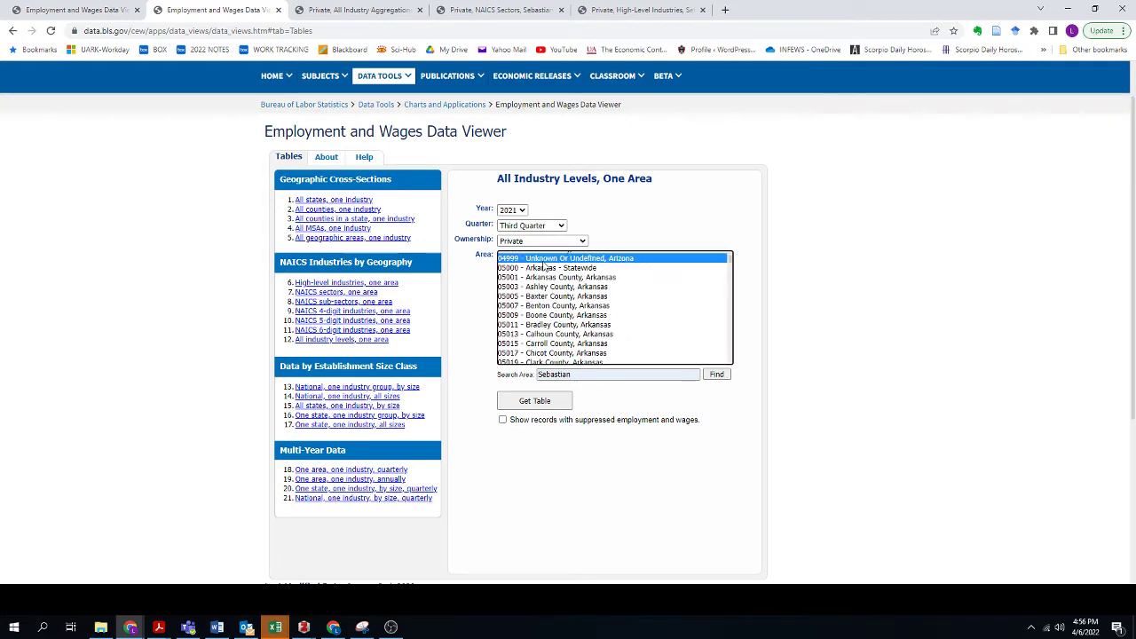
pyautogui.click(531, 402)
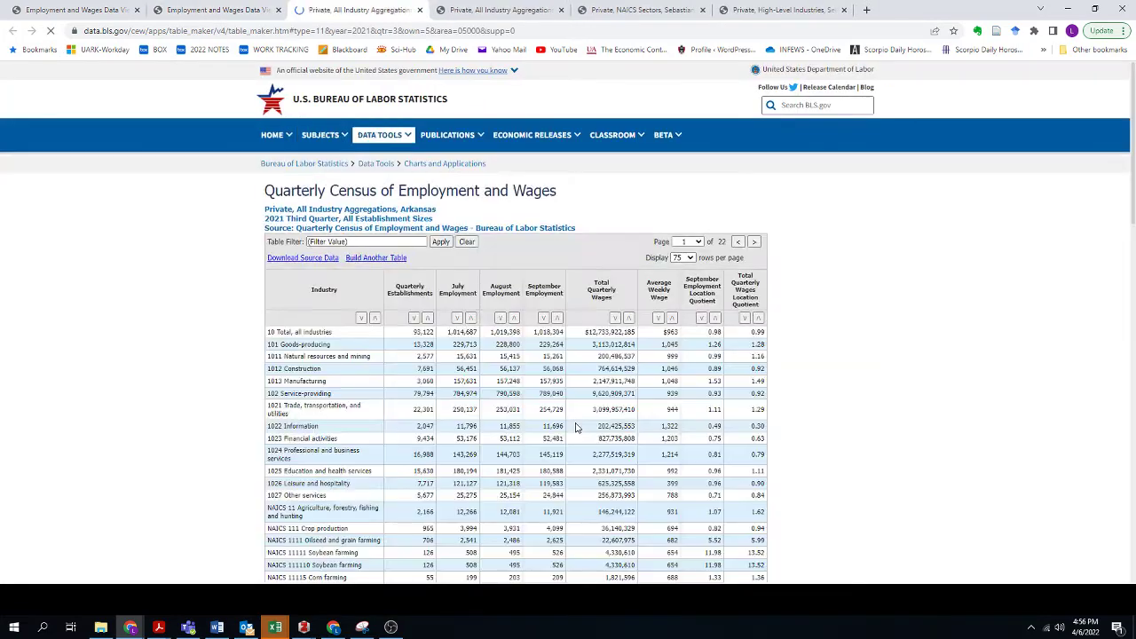
# Examine the statewide NAICS code hierarchy from agriculture and crop production down to oilseed and grain, soybean and corn farming.
pyautogui.scroll(-1, 557, 406)
pyautogui.scroll(-4, 557, 407)
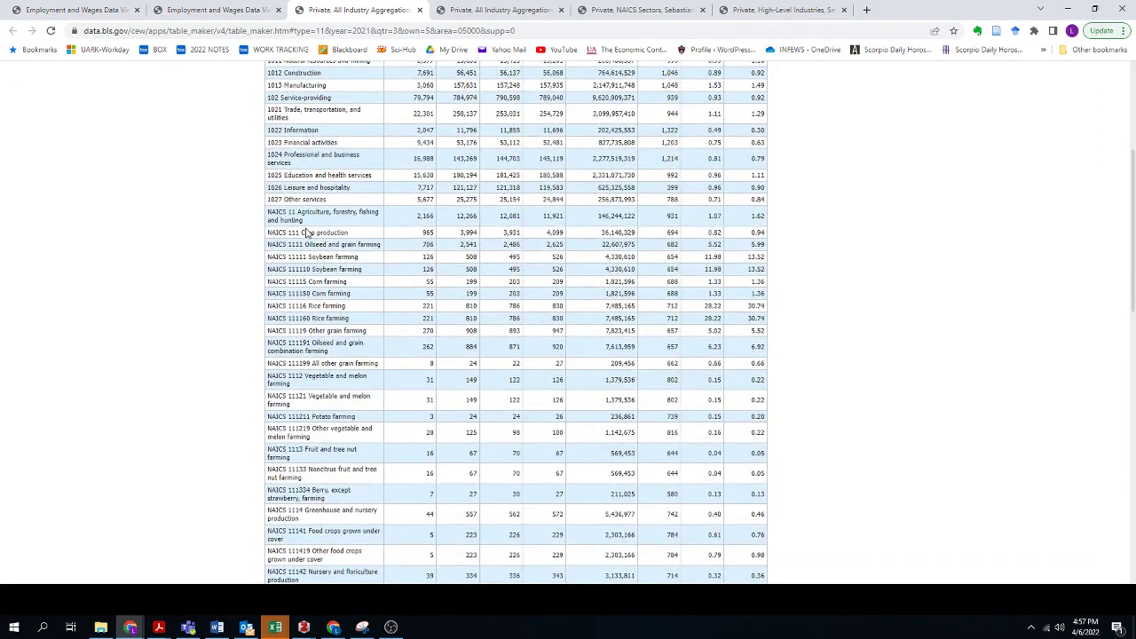
pyautogui.moveTo(271, 214); pyautogui.dragTo(296, 214)
pyautogui.moveTo(296, 213); pyautogui.dragTo(310, 230)
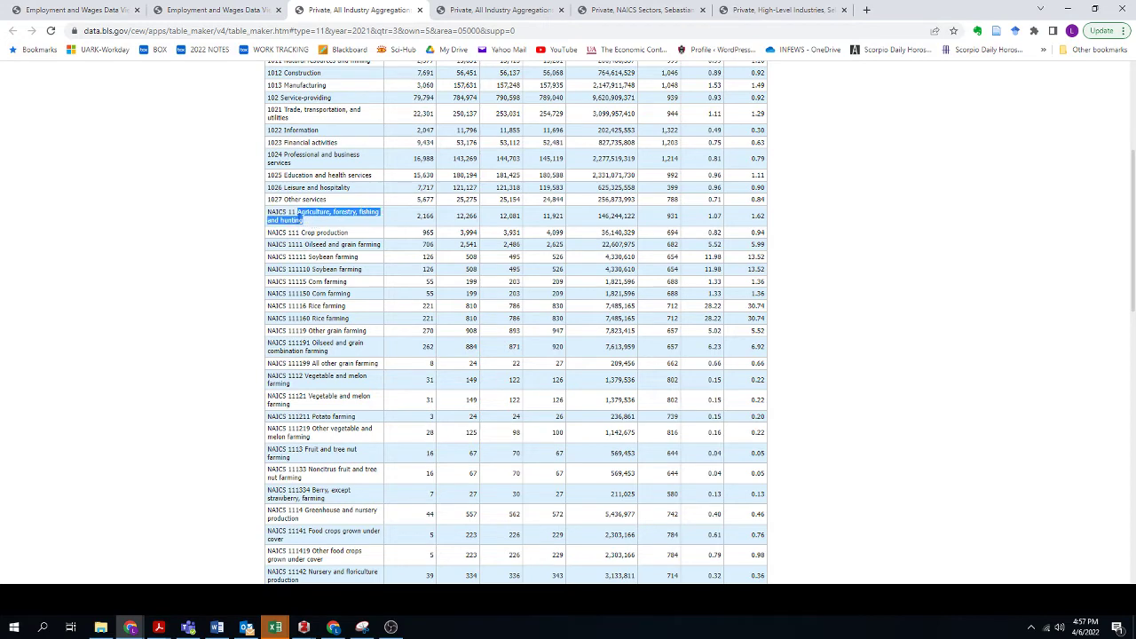
pyautogui.click(288, 231)
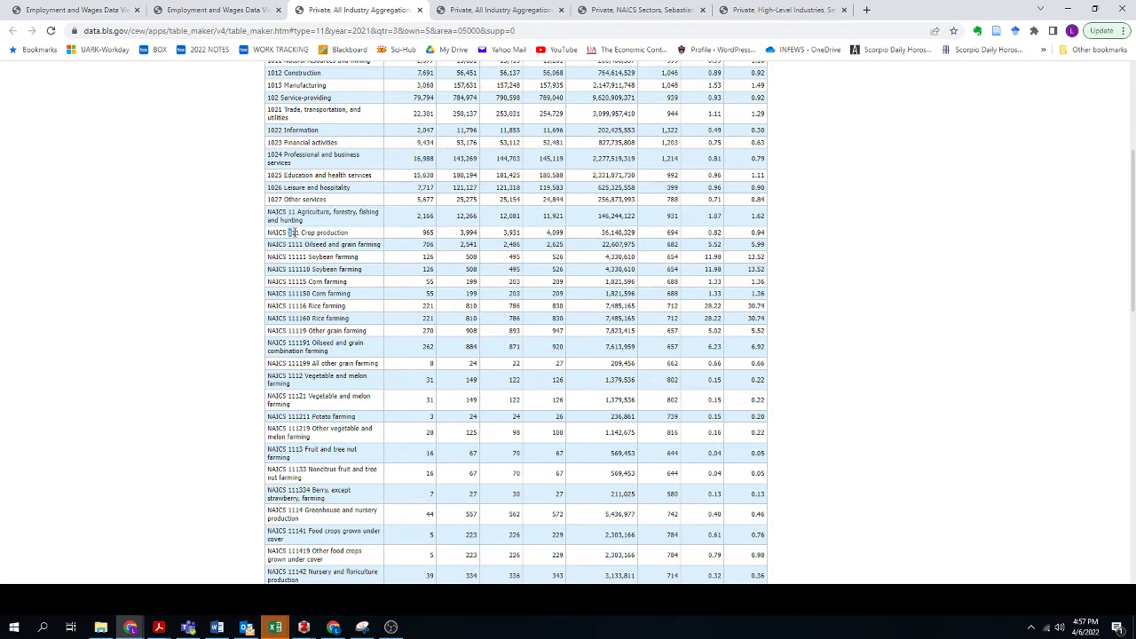
pyautogui.moveTo(303, 231); pyautogui.dragTo(349, 232)
pyautogui.click(315, 244)
pyautogui.moveTo(289, 244); pyautogui.dragTo(371, 247)
pyautogui.moveTo(309, 257); pyautogui.dragTo(362, 261)
pyautogui.moveTo(289, 281); pyautogui.dragTo(304, 281)
pyautogui.click(307, 282)
# Examine the remaining crop and animal production rows, and highlight the six-digit NAICS code for soybean farming.
pyautogui.scroll(-1, 321, 326)
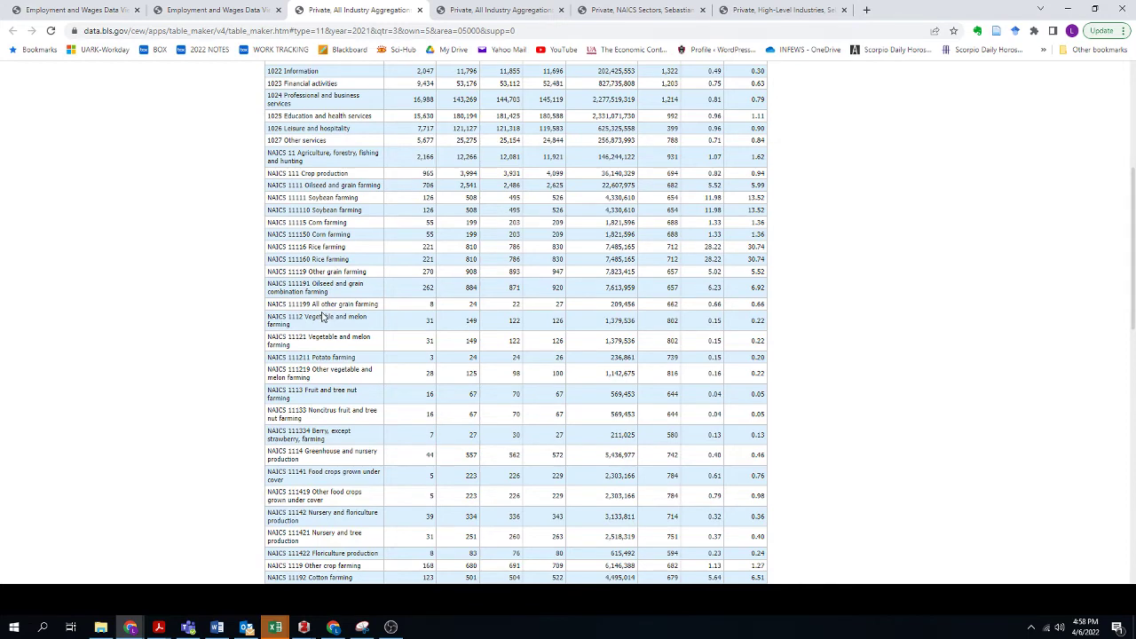
pyautogui.scroll(-1, 323, 317)
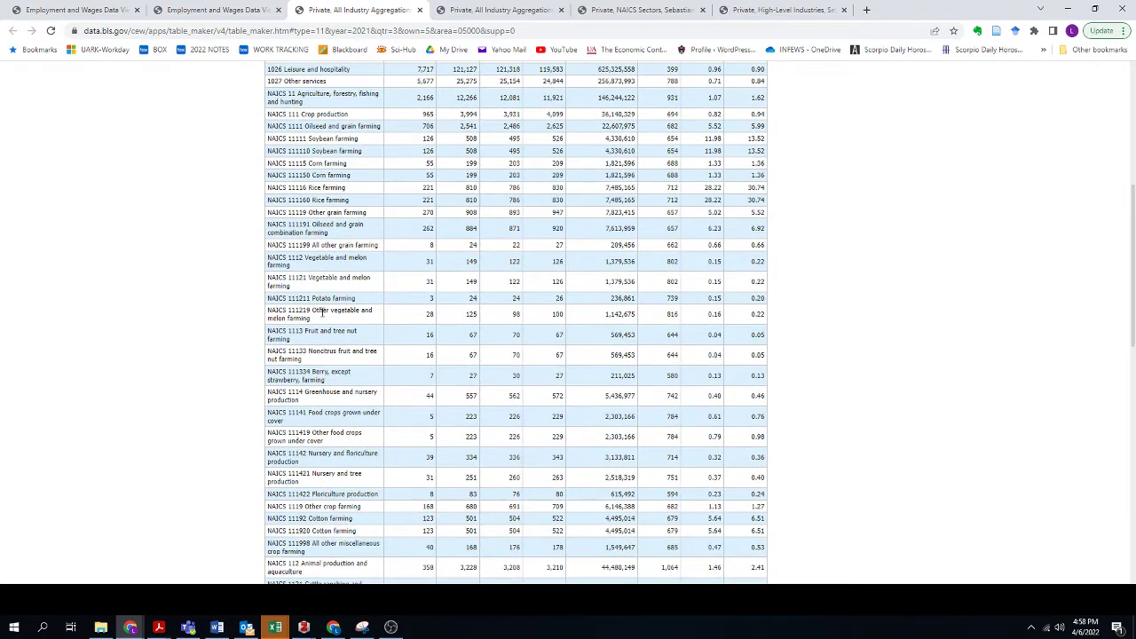
pyautogui.scroll(-2, 323, 312)
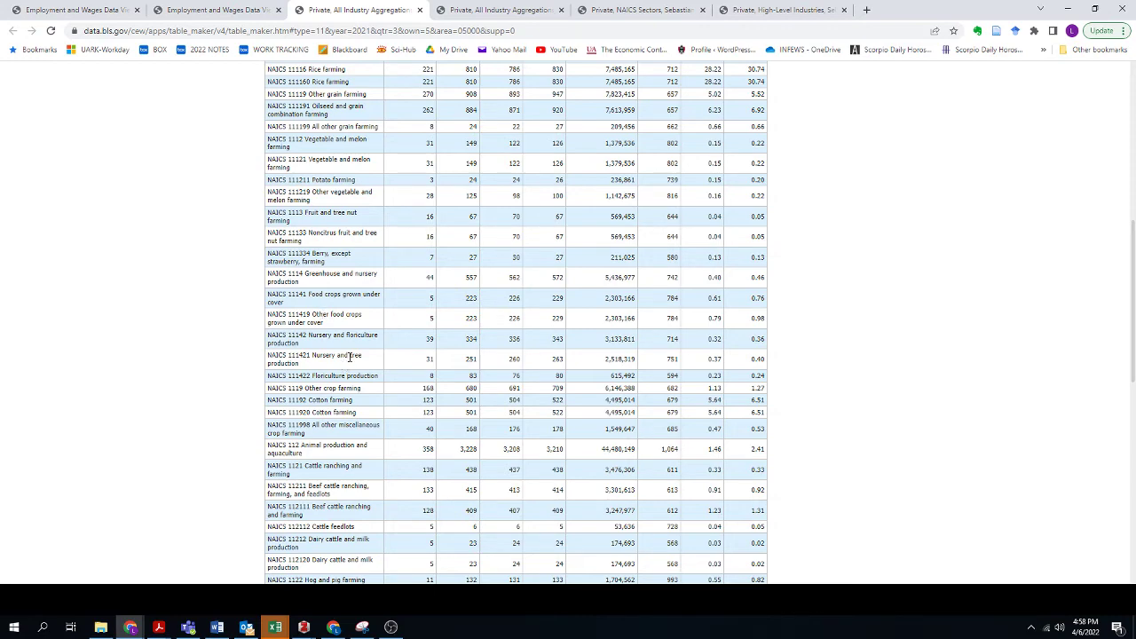
pyautogui.scroll(2, 350, 356)
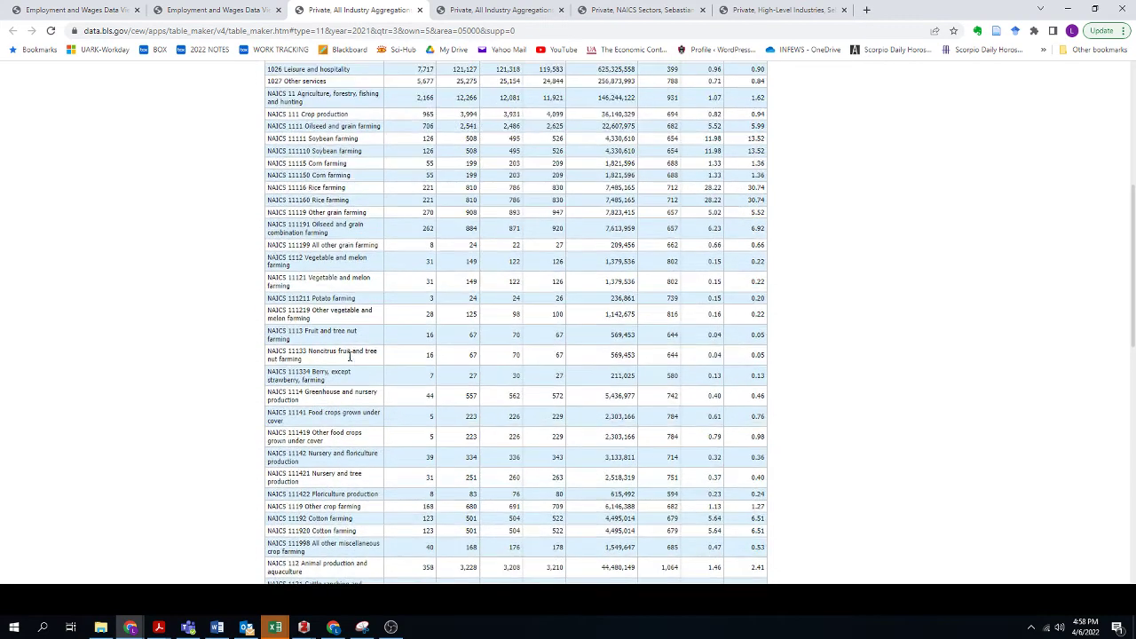
pyautogui.doubleClick(291, 151)
# Search Google in a new browser tab for "naics code wastewater treatment" and highlight the sewage treatment facilities code.
pyautogui.click(867, 10)
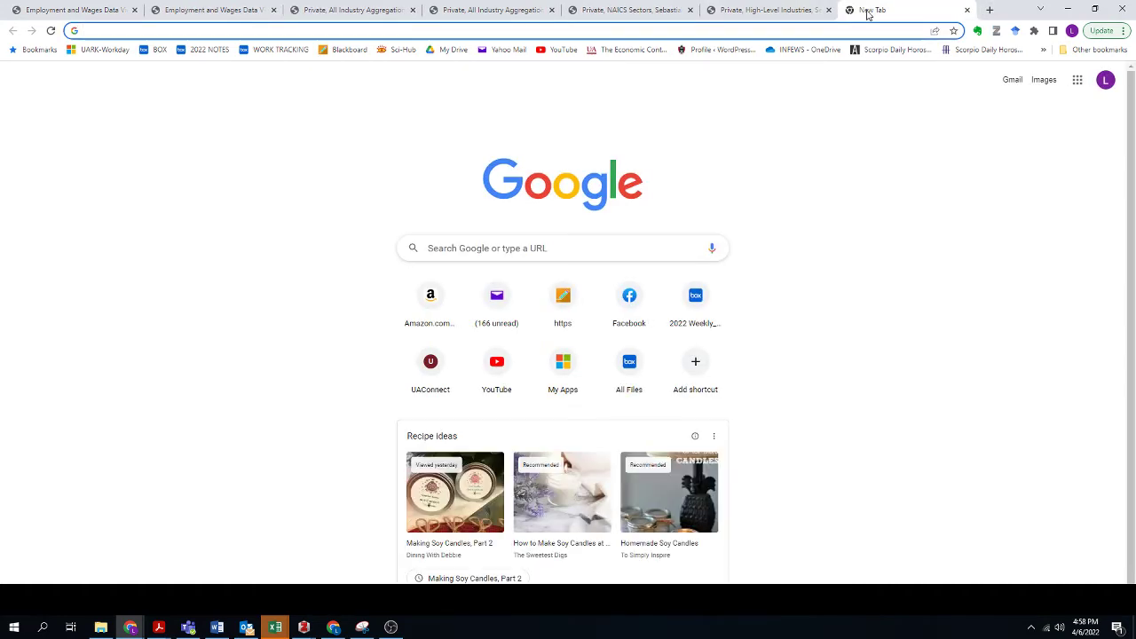
pyautogui.write('naics')
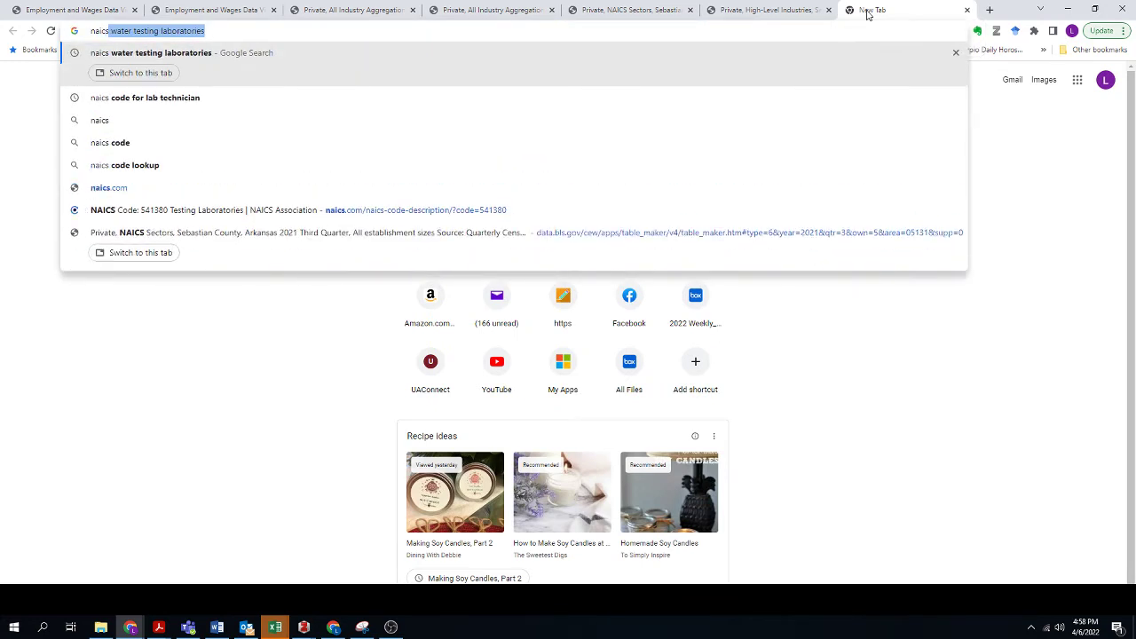
pyautogui.write(' code')
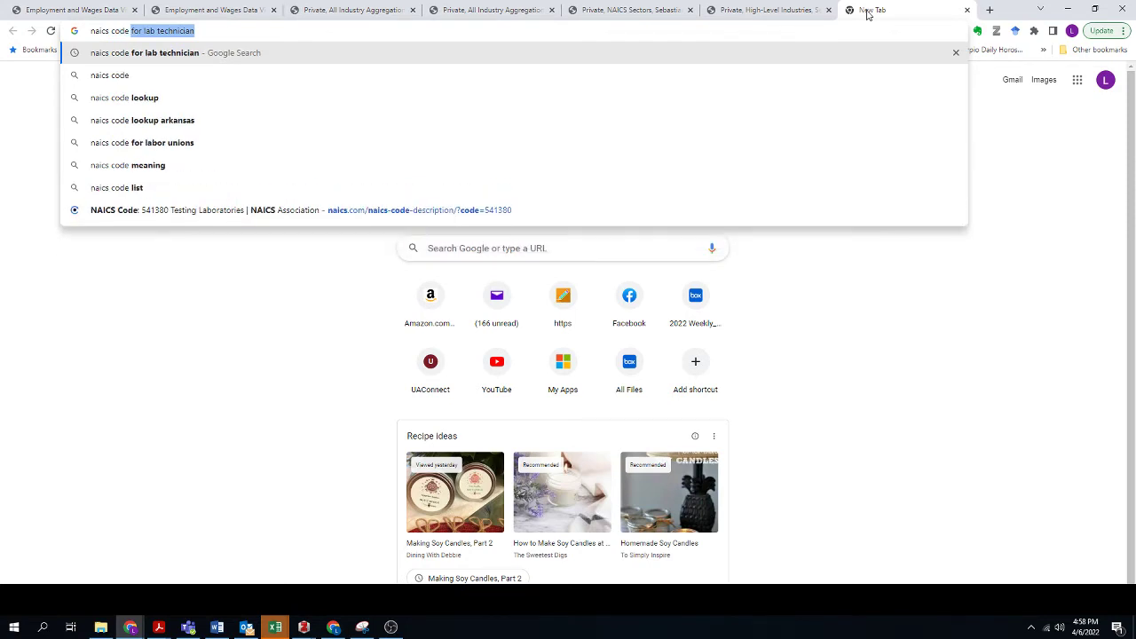
pyautogui.write(' waste')
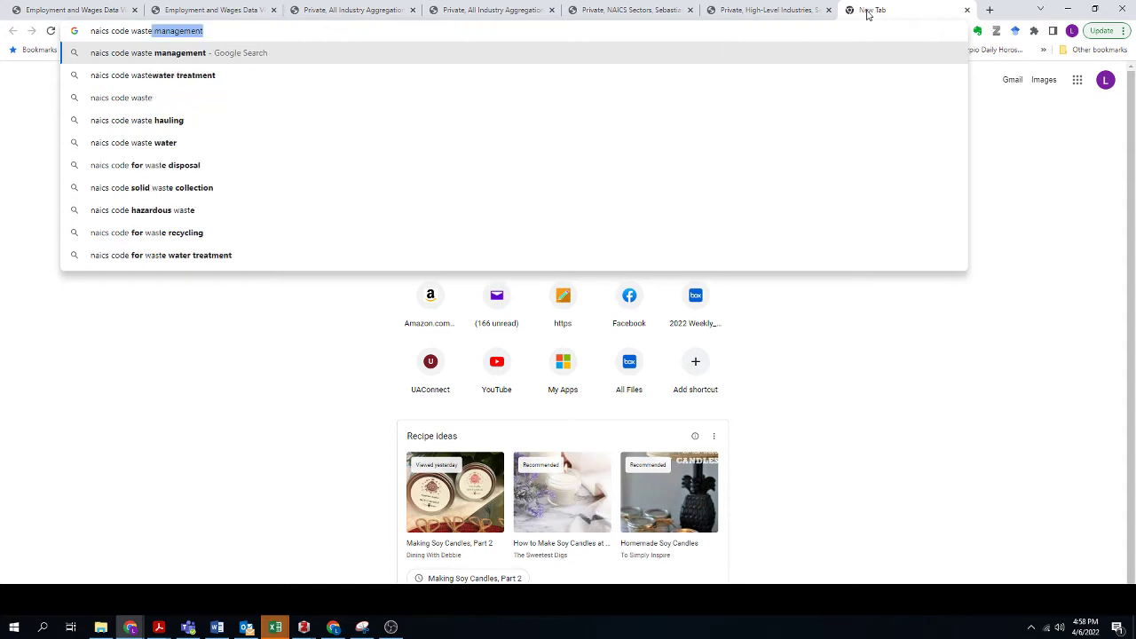
pyautogui.write('water')
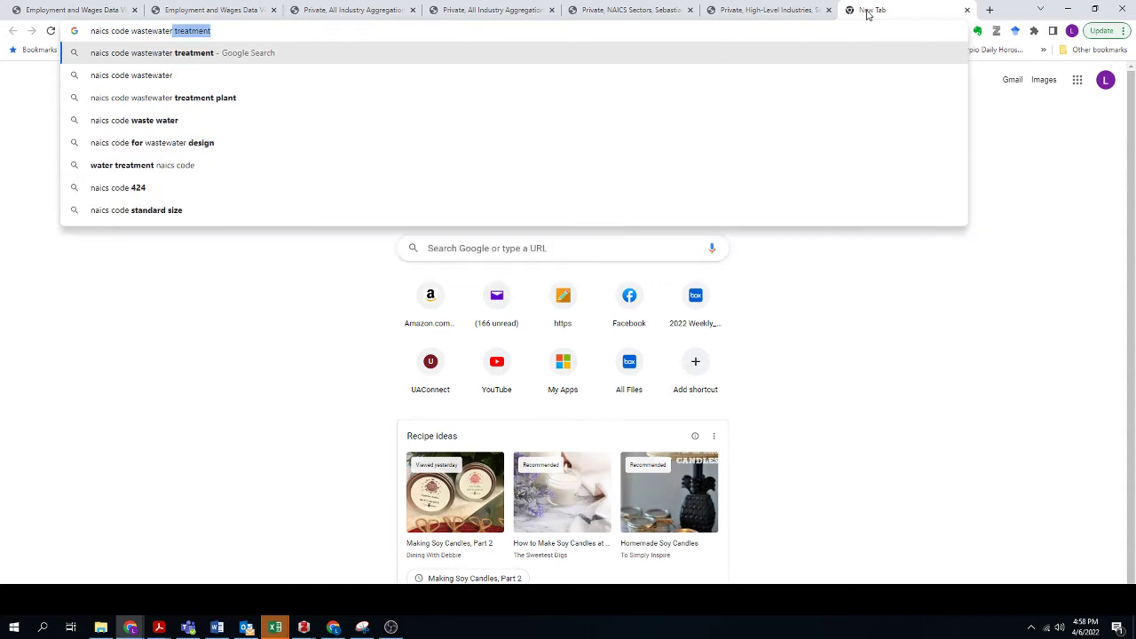
pyautogui.press('Return')
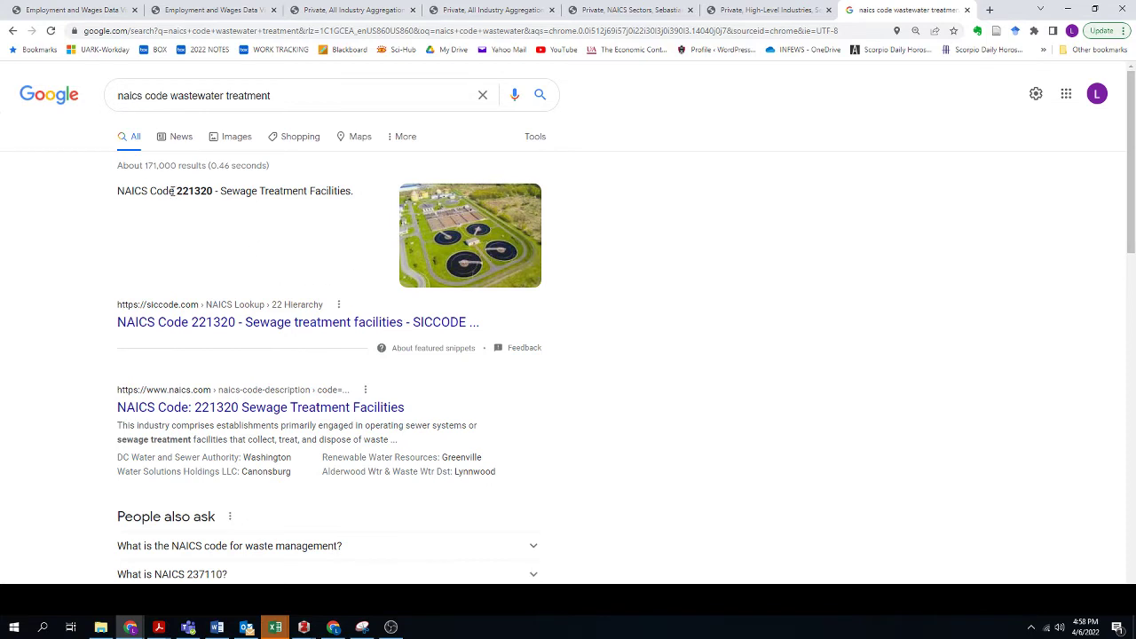
pyautogui.moveTo(178, 191); pyautogui.dragTo(213, 192)
# Return to the statewide Arkansas all-industry table after rechecking the sewage treatment code in the search results.
pyautogui.click(738, 10)
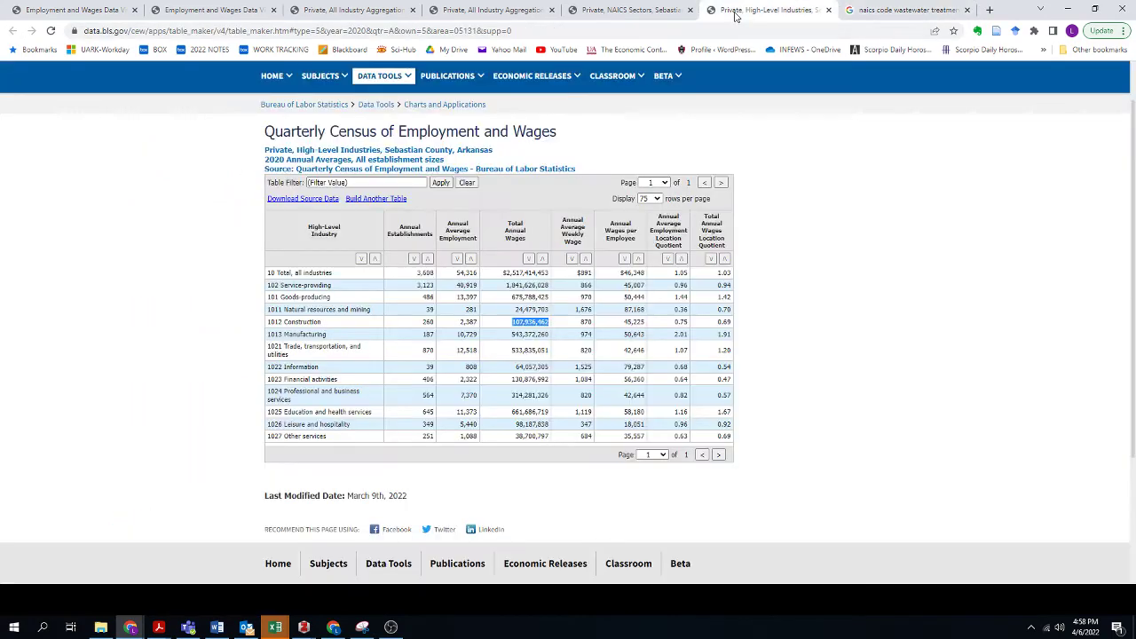
pyautogui.click(313, 11)
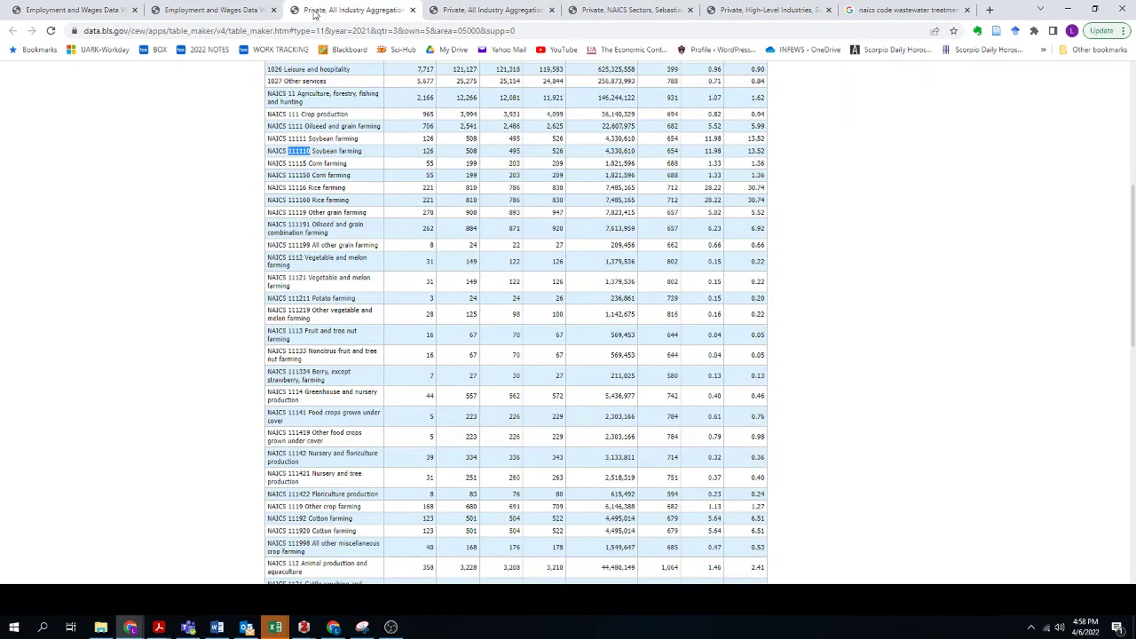
pyautogui.click(925, 10)
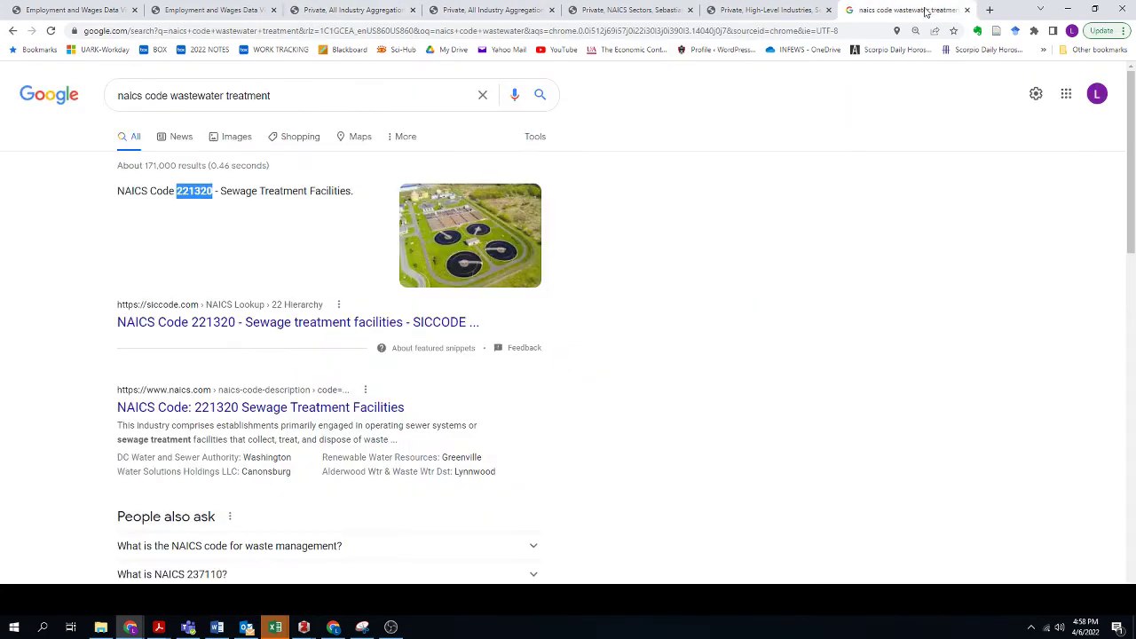
pyautogui.click(190, 12)
pyautogui.click(339, 11)
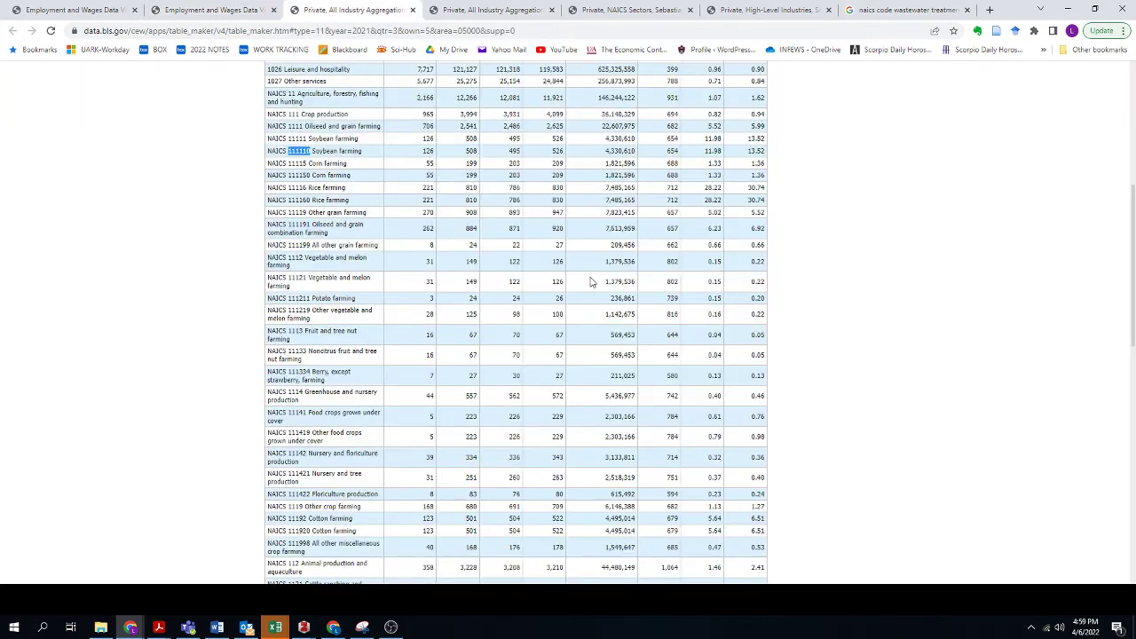
# Page through the statewide Arkansas all-industry table past the first page and settle on page 2.
pyautogui.scroll(-5, 817, 395)
pyautogui.scroll(-10, 818, 399)
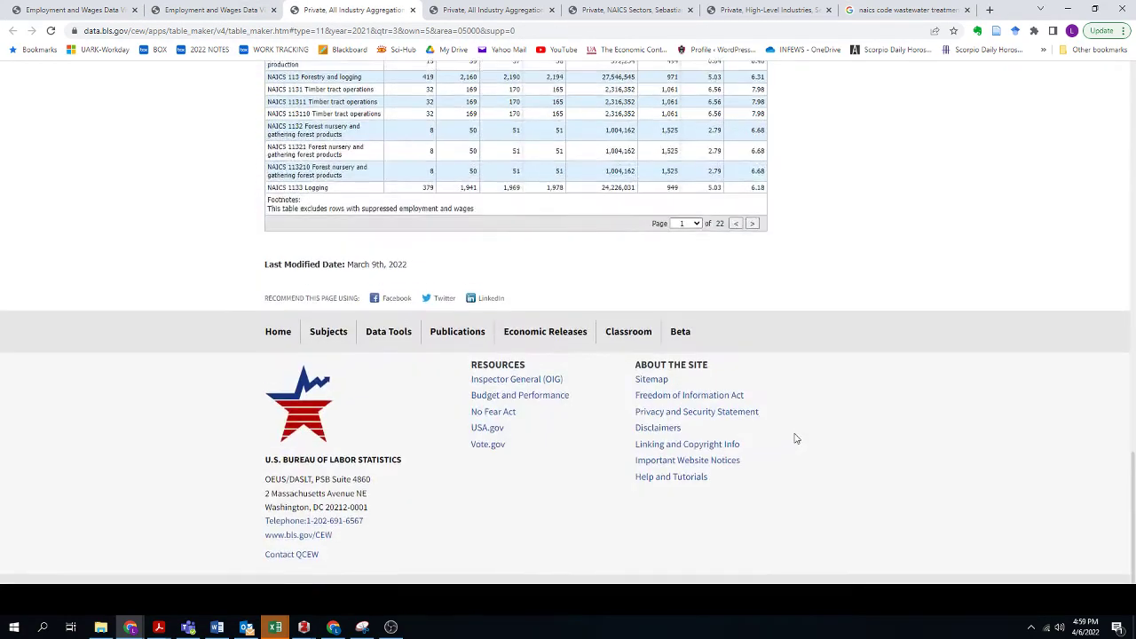
pyautogui.click(690, 275)
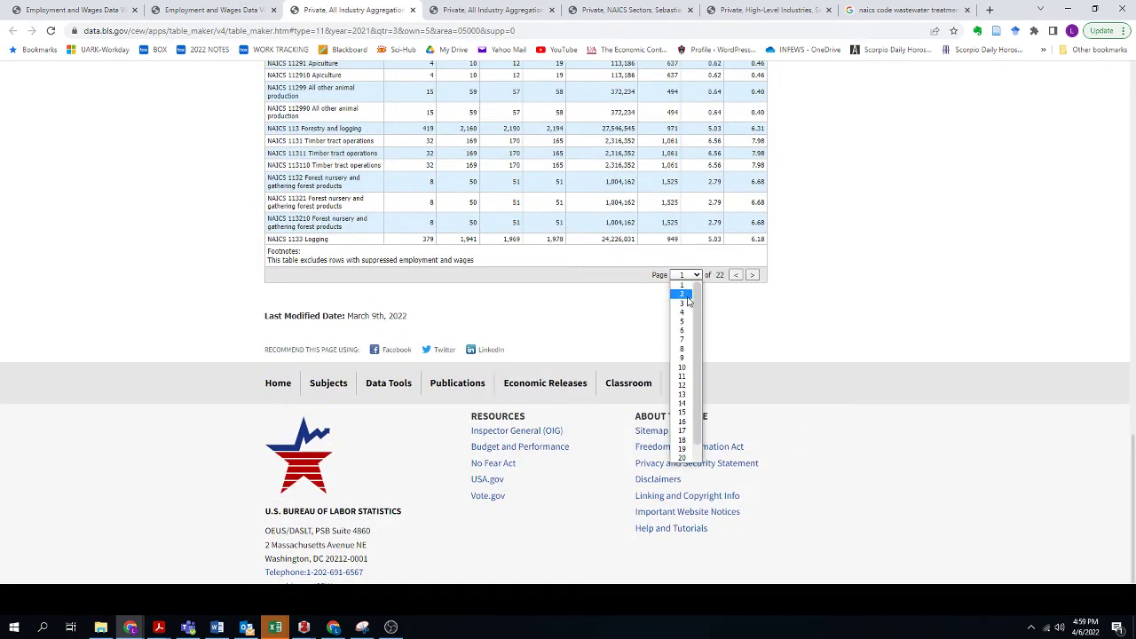
pyautogui.click(685, 306)
pyautogui.scroll(15, 762, 276)
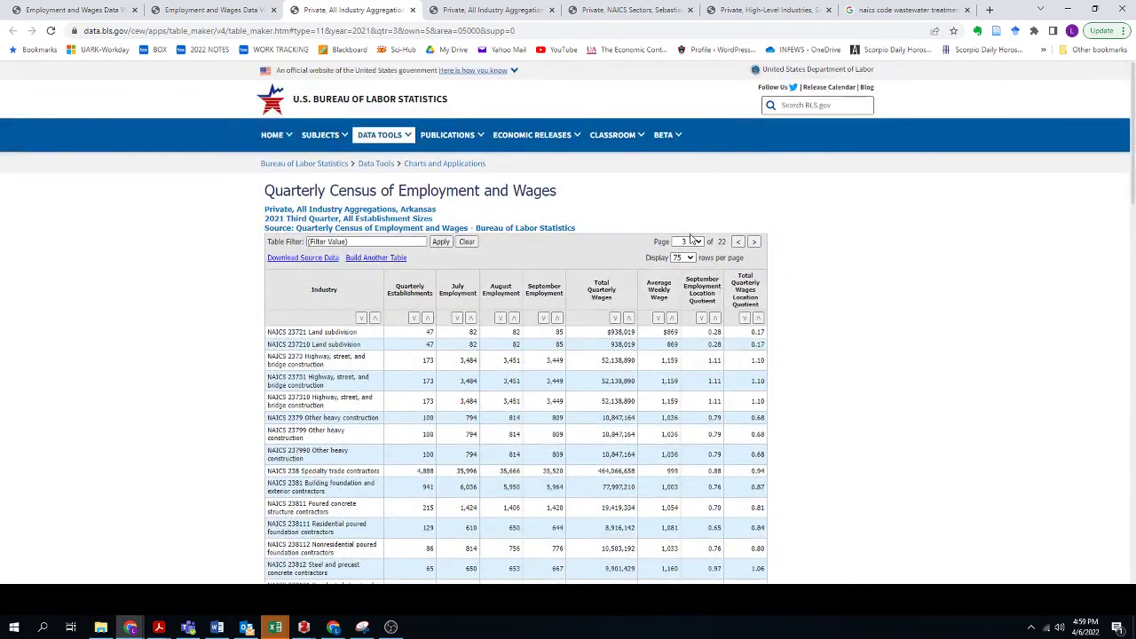
pyautogui.click(737, 241)
# Find the utilities sector on page 2 and highlight NAICS 22 Utilities and the power generation and supply name.
pyautogui.scroll(-12, 357, 338)
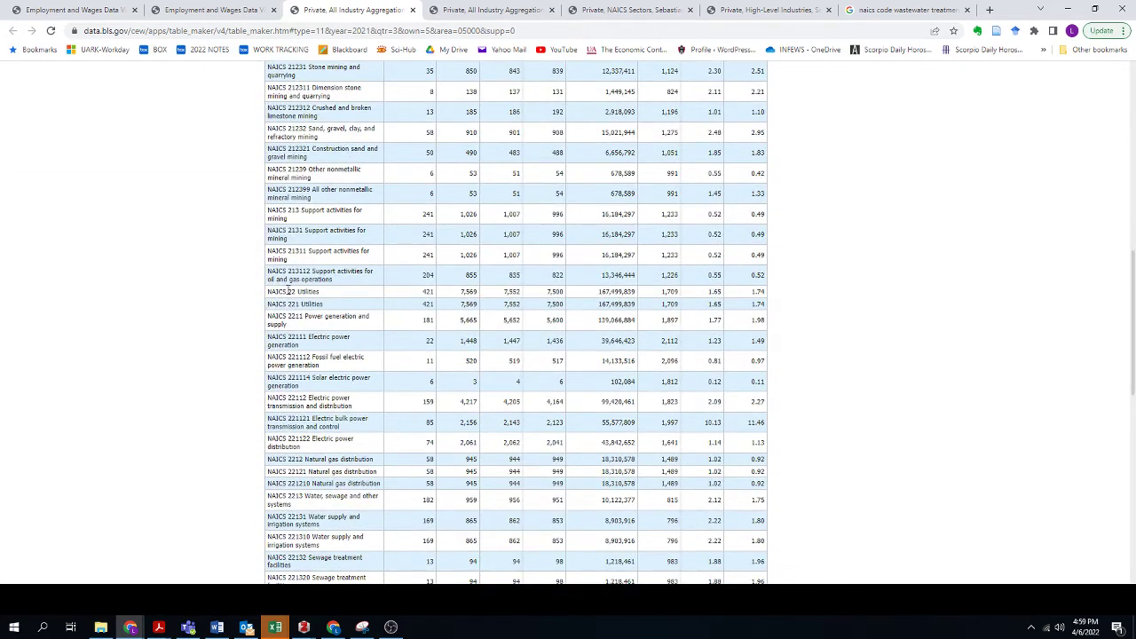
pyautogui.moveTo(286, 292); pyautogui.dragTo(322, 295)
pyautogui.scroll(-1, 333, 330)
pyautogui.scroll(-1, 333, 306)
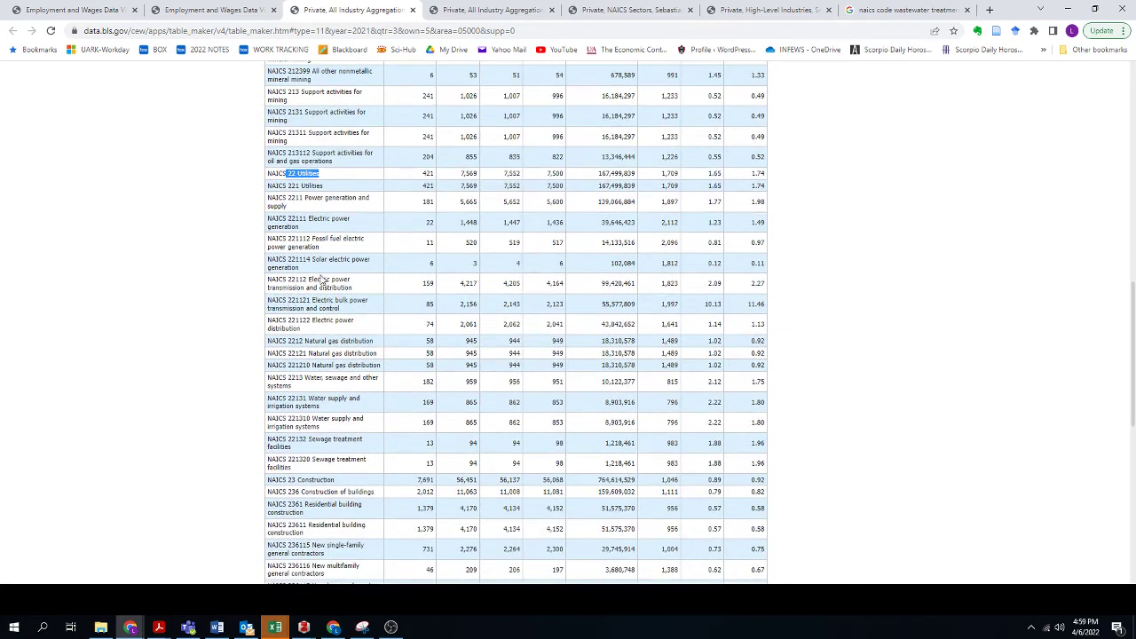
pyautogui.moveTo(303, 198); pyautogui.dragTo(325, 211)
# Locate and highlight NAICS 221320 Sewage treatment facilities below the power and natural gas rows.
pyautogui.scroll(-2, 331, 259)
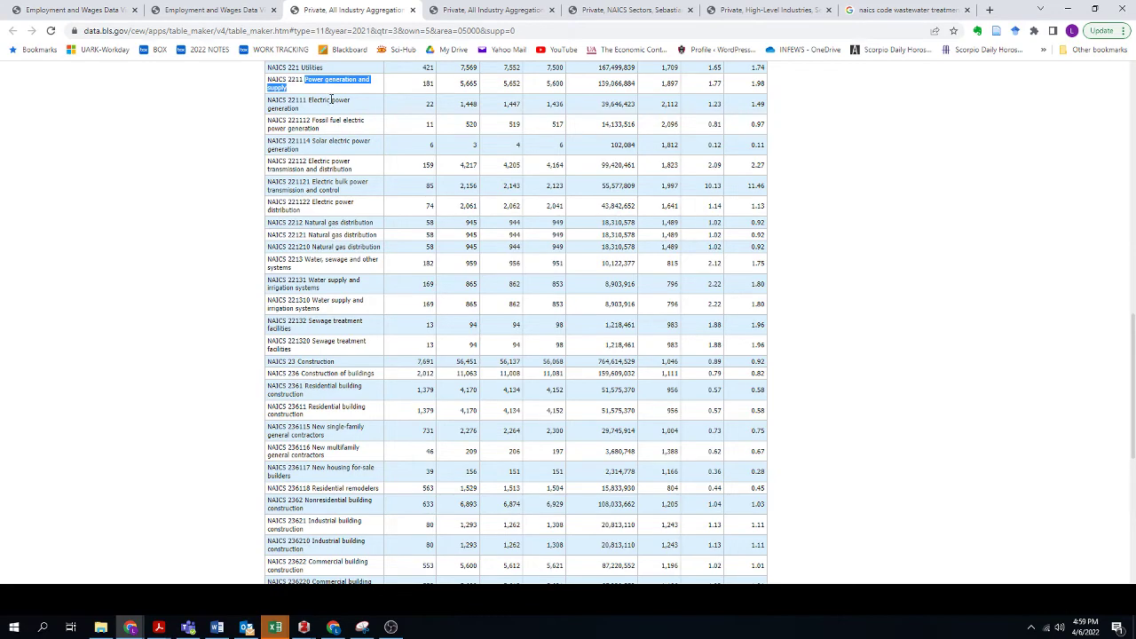
pyautogui.scroll(-1, 345, 179)
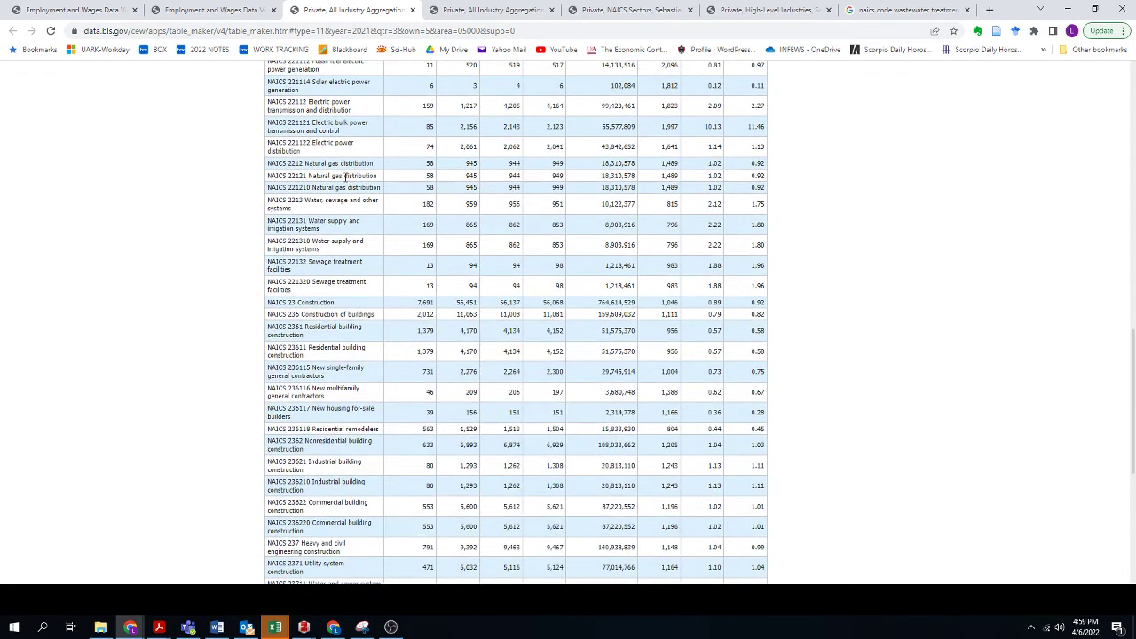
pyautogui.scroll(-2, 346, 178)
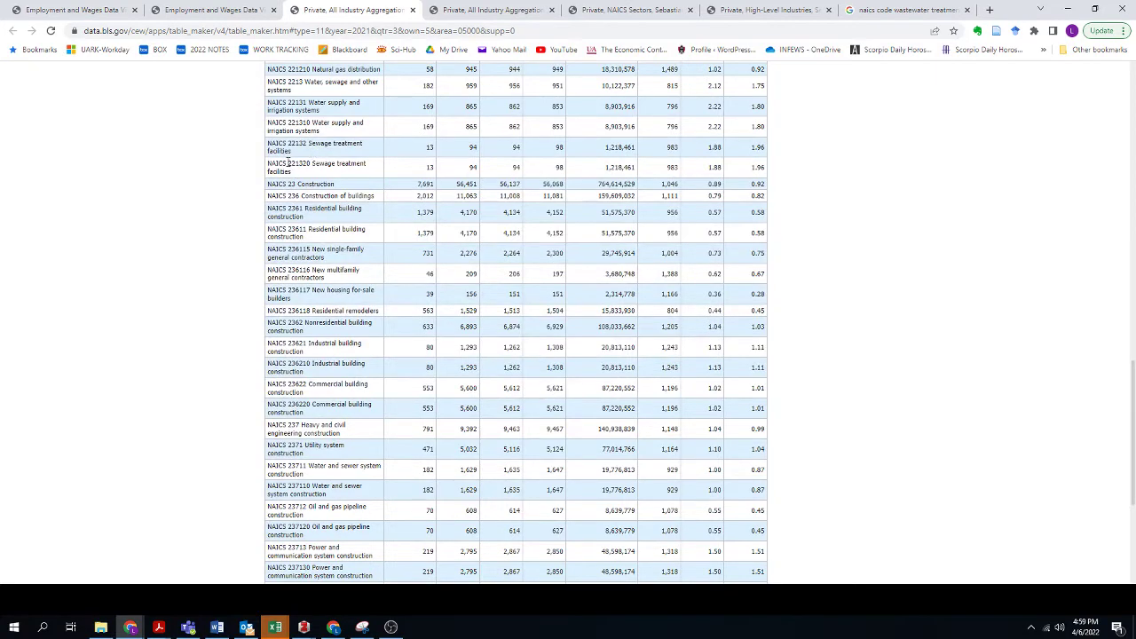
pyautogui.moveTo(288, 164); pyautogui.dragTo(354, 175)
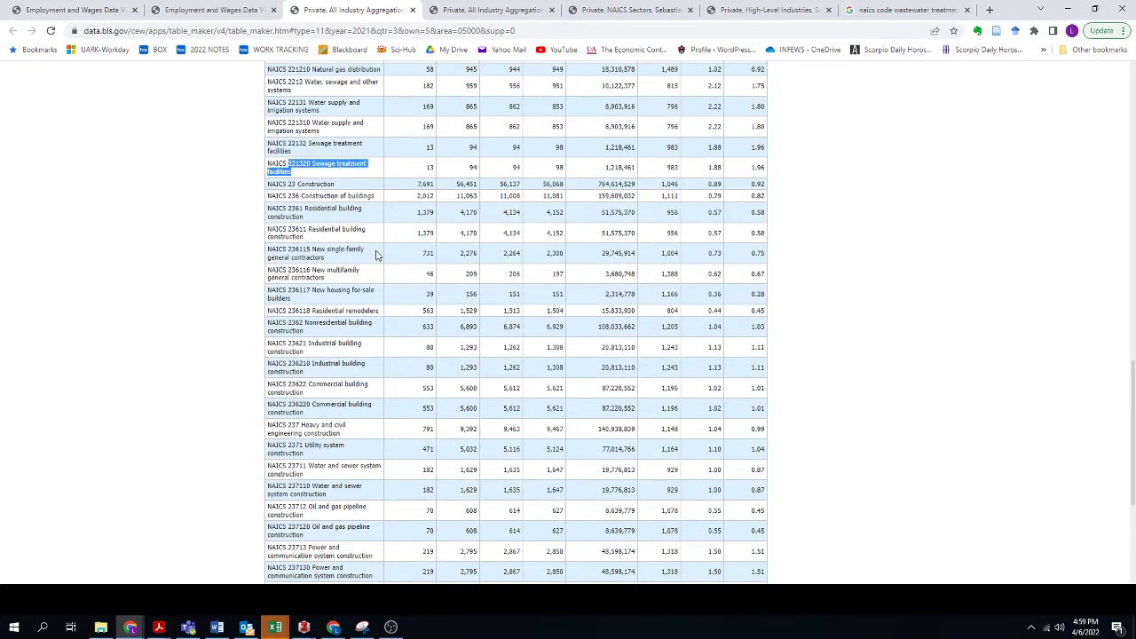
# Highlight the average weekly wage in the NAICS 221320 sewage treatment facilities row.
pyautogui.scroll(1, 330, 180)
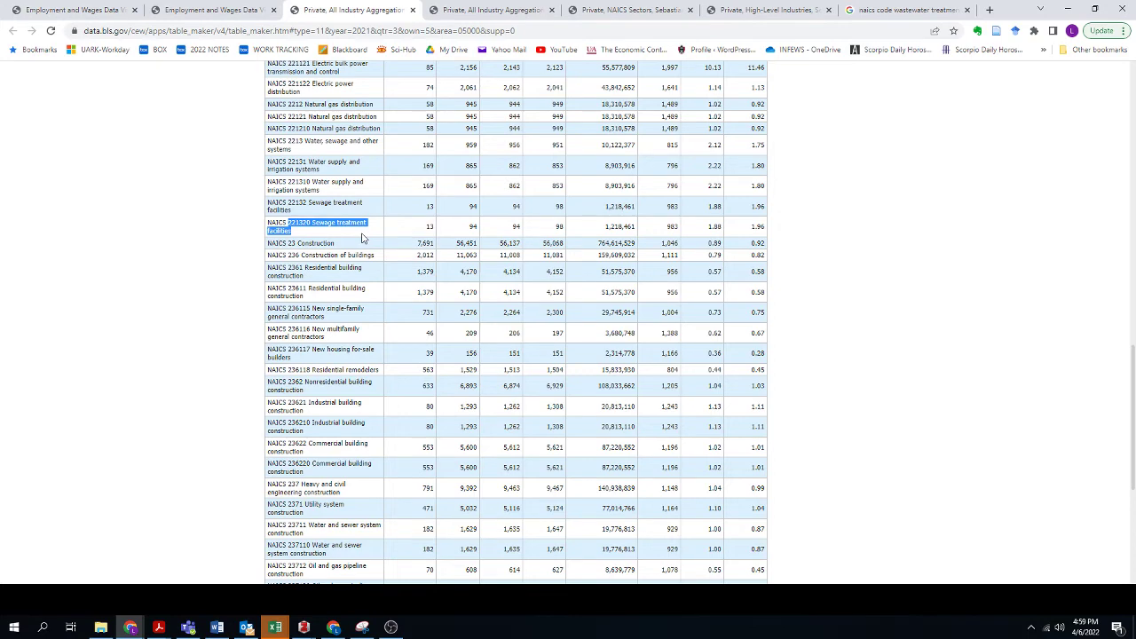
pyautogui.scroll(1, 362, 238)
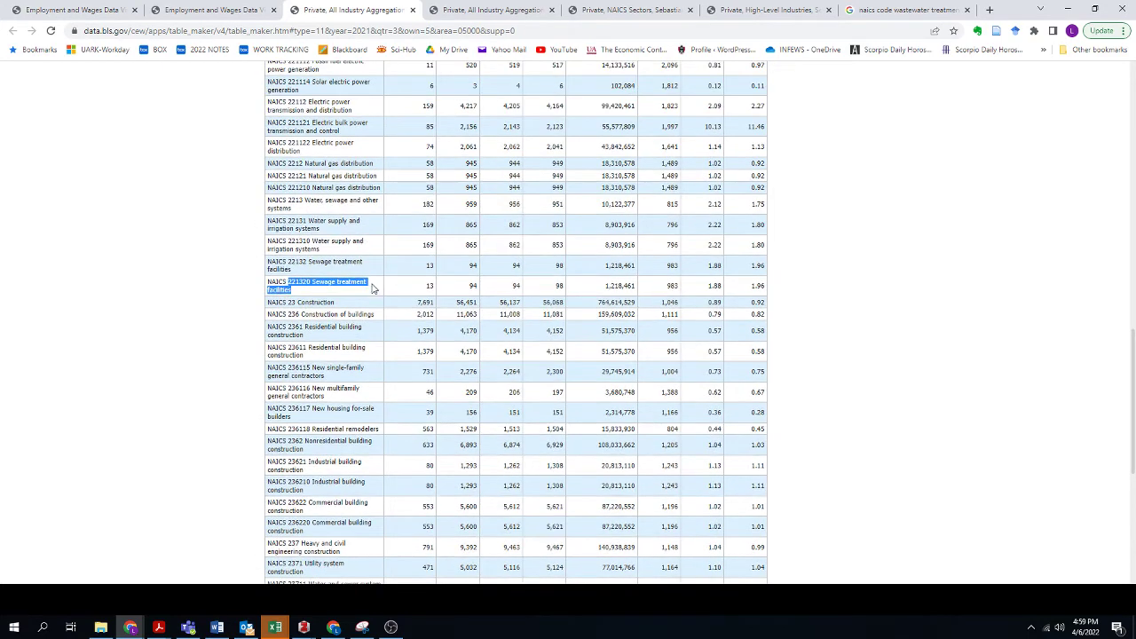
pyautogui.scroll(1, 375, 292)
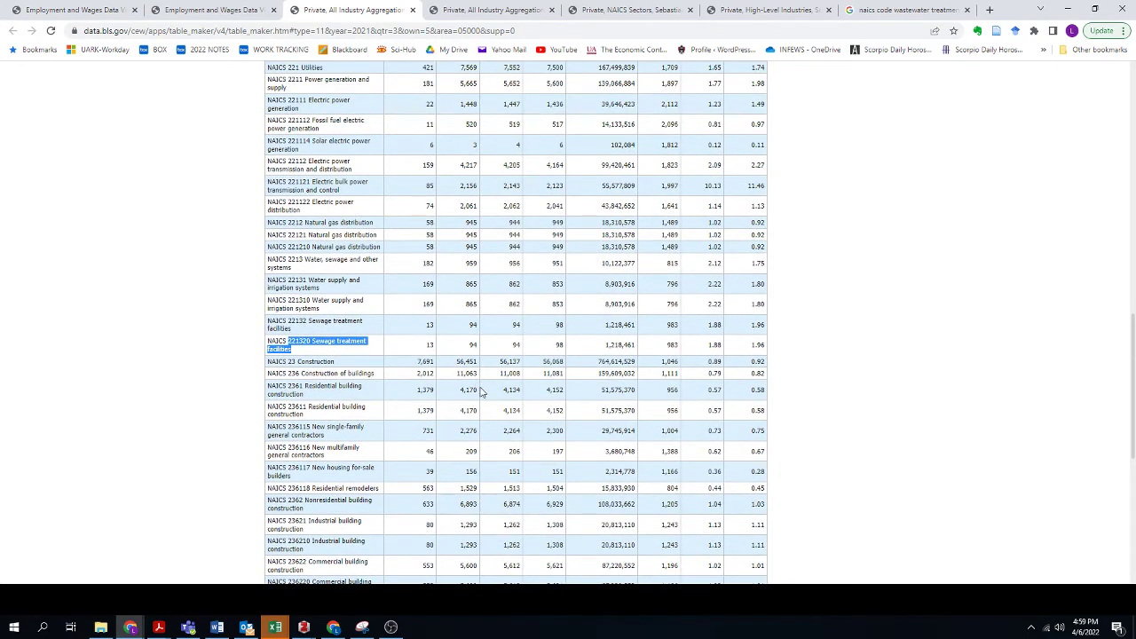
pyautogui.scroll(1, 491, 407)
pyautogui.scroll(1, 502, 420)
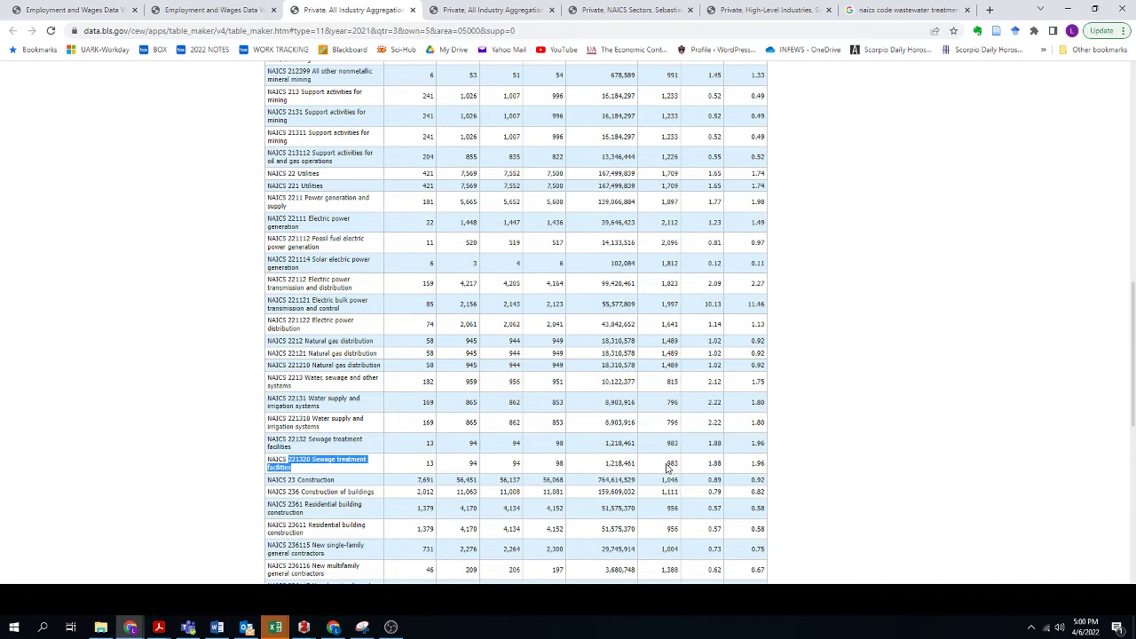
pyautogui.moveTo(667, 463); pyautogui.dragTo(678, 464)
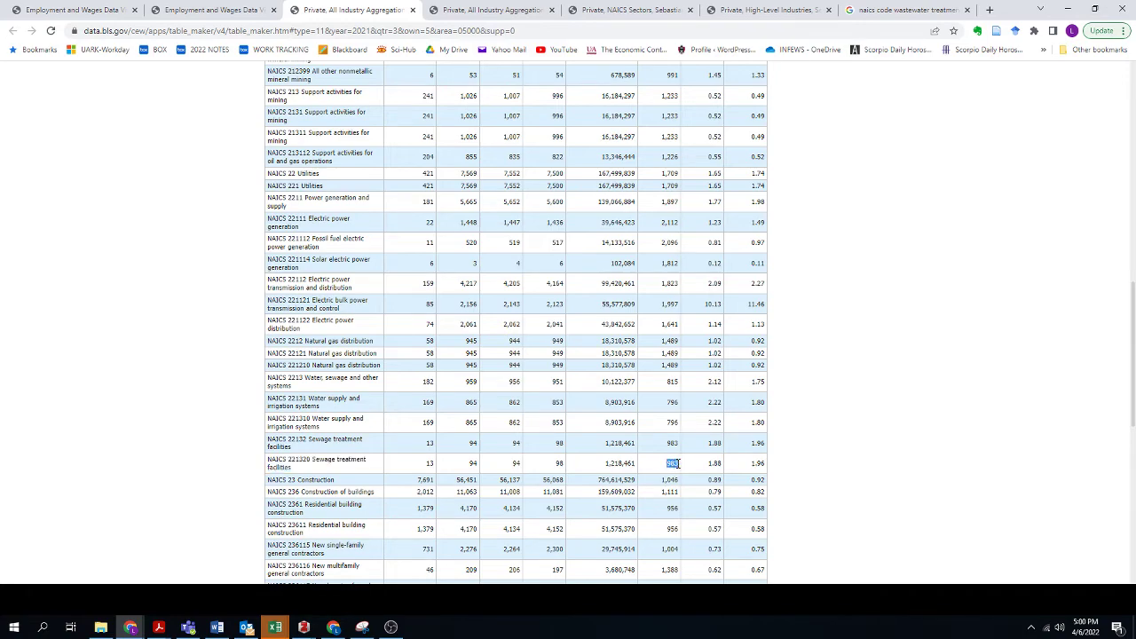
# Examine the column headings and the agriculture support, mining and utilities rows on page 2 of the statewide table.
pyautogui.scroll(10, 676, 463)
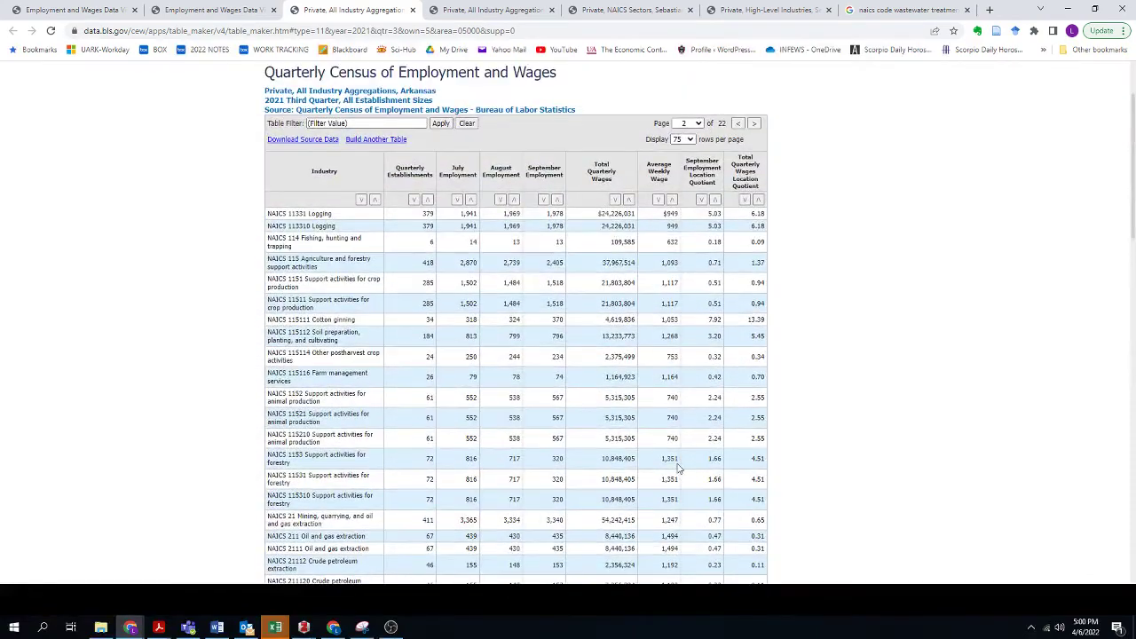
pyautogui.scroll(-1, 677, 468)
pyautogui.scroll(1, 677, 468)
pyautogui.scroll(-1, 597, 456)
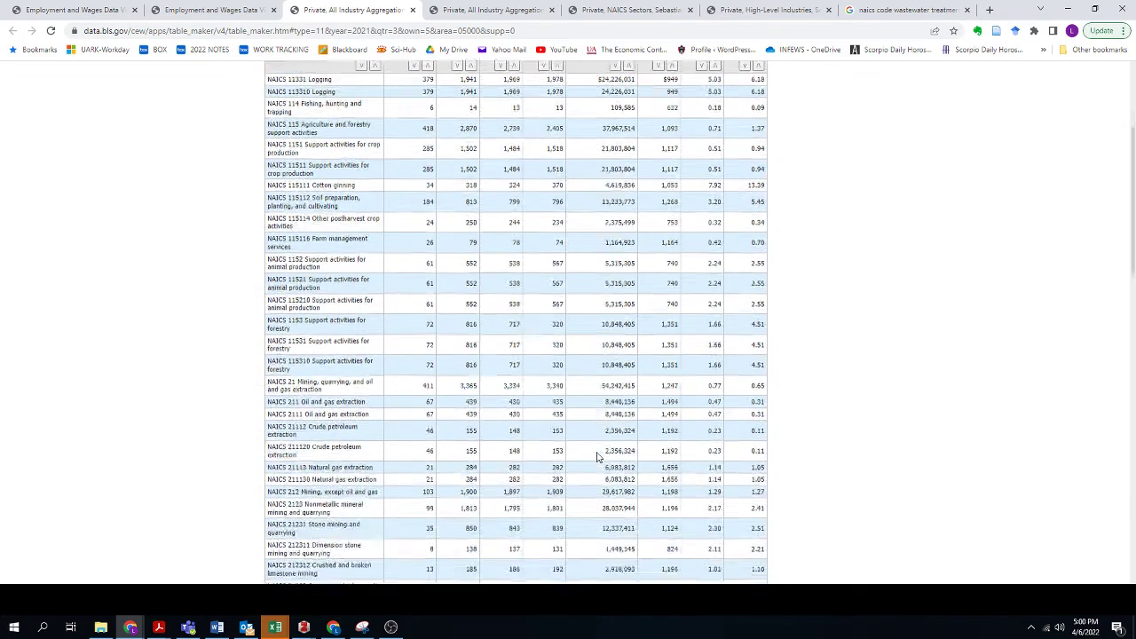
pyautogui.scroll(-3, 597, 456)
pyautogui.scroll(-1, 599, 452)
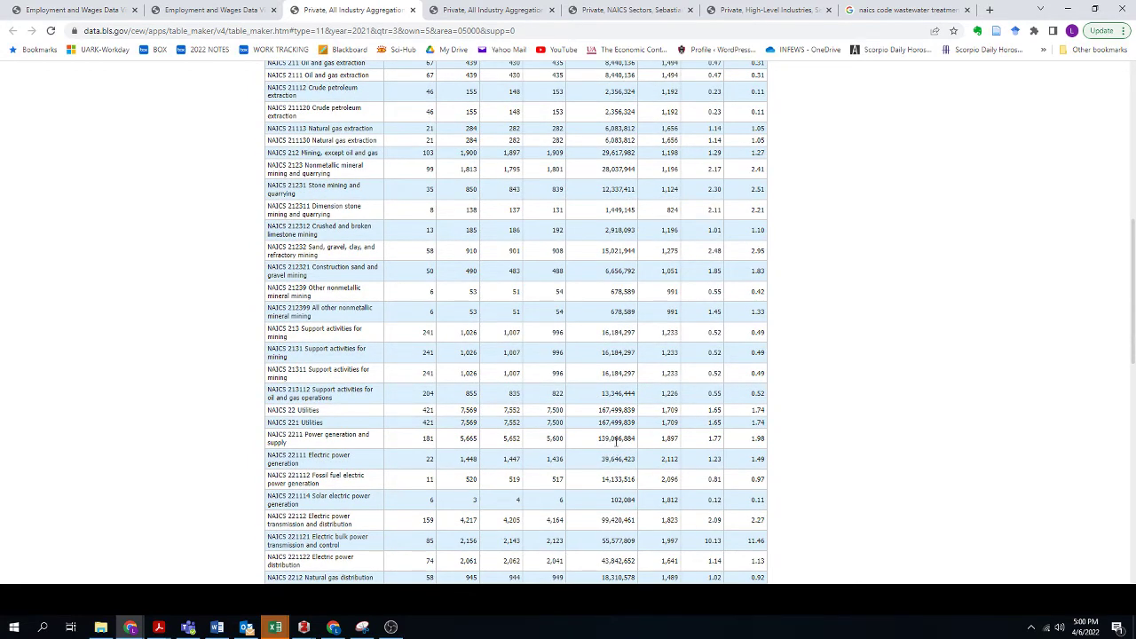
pyautogui.scroll(-1, 619, 448)
pyautogui.scroll(1, 619, 447)
pyautogui.scroll(-4, 621, 446)
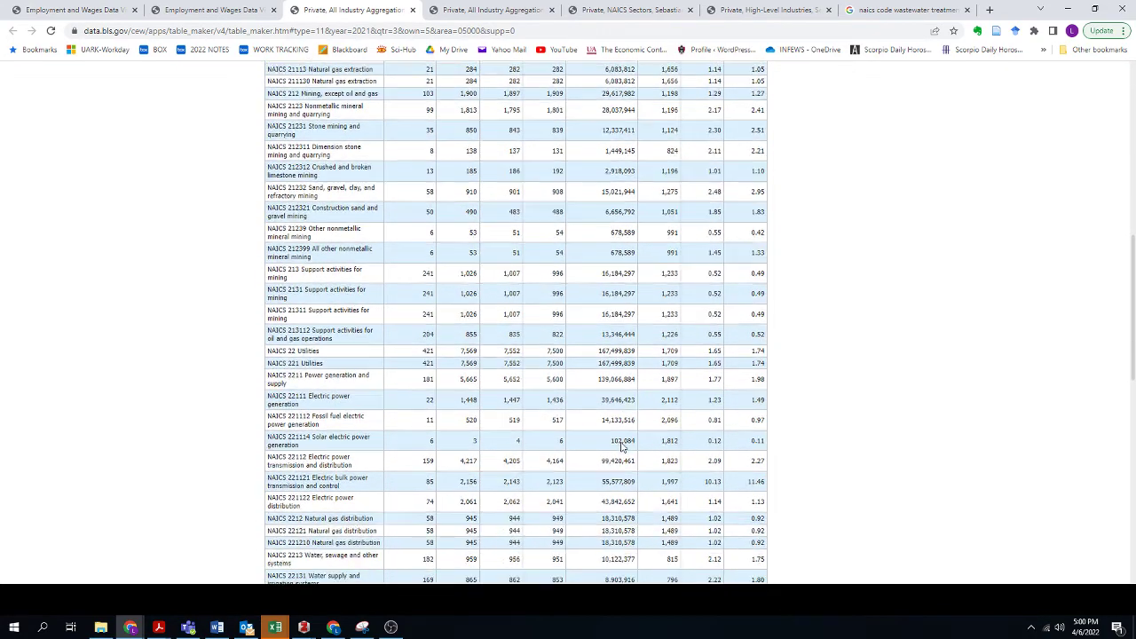
# Highlight the industry name in the six-digit sewage treatment facilities row.
pyautogui.scroll(-3, 648, 383)
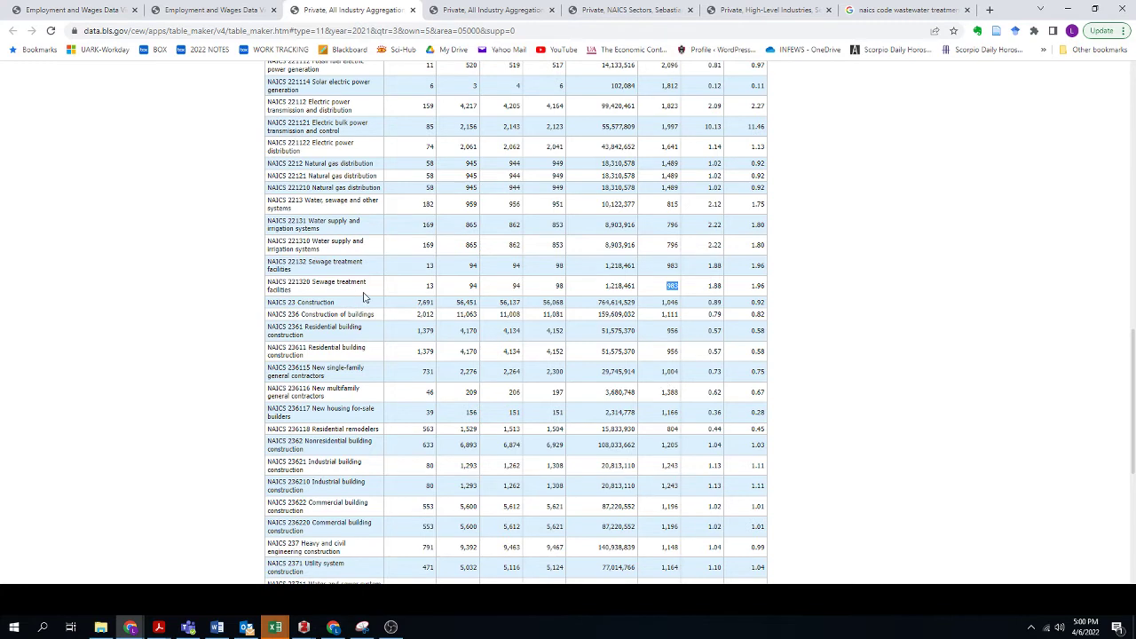
pyautogui.click(313, 282)
pyautogui.moveTo(313, 281); pyautogui.dragTo(330, 296)
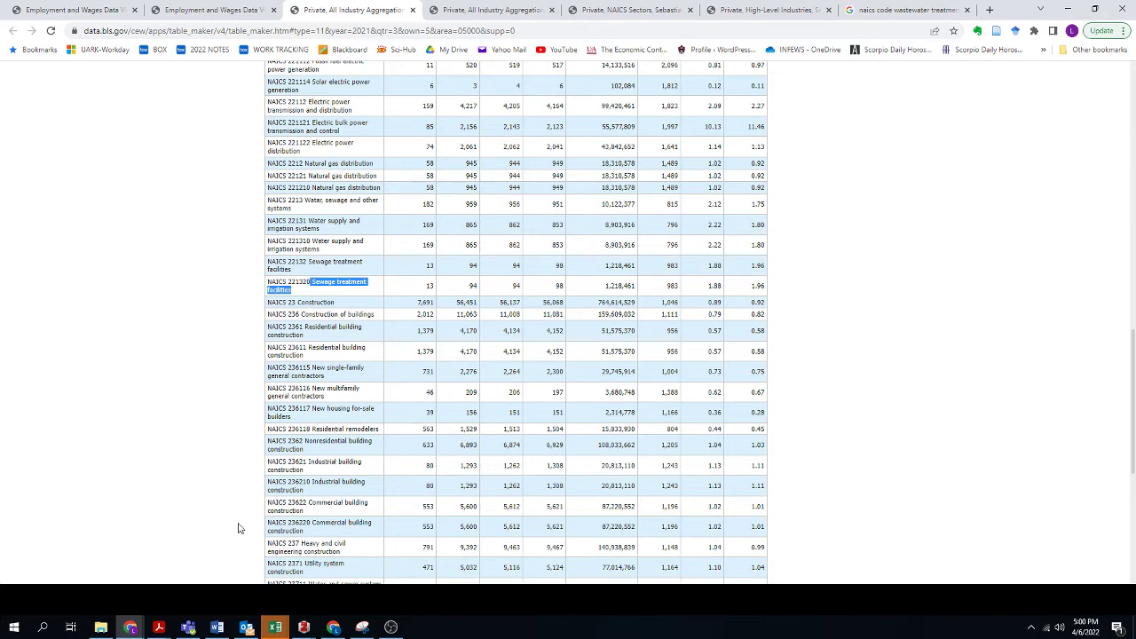
# Switch to the report9.xls workbook in Excel, maximize it, and select the four labor rate rows, 14 to 17, in the cost parameters.
pyautogui.click(269, 630)
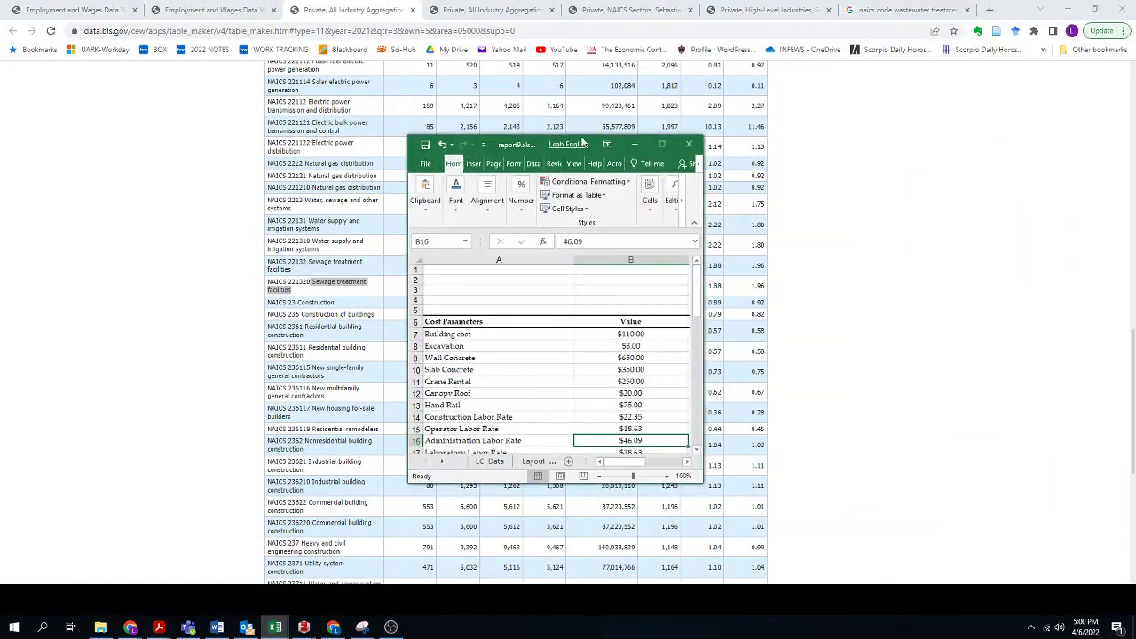
pyautogui.doubleClick(670, 148)
pyautogui.scroll(-2, 368, 426)
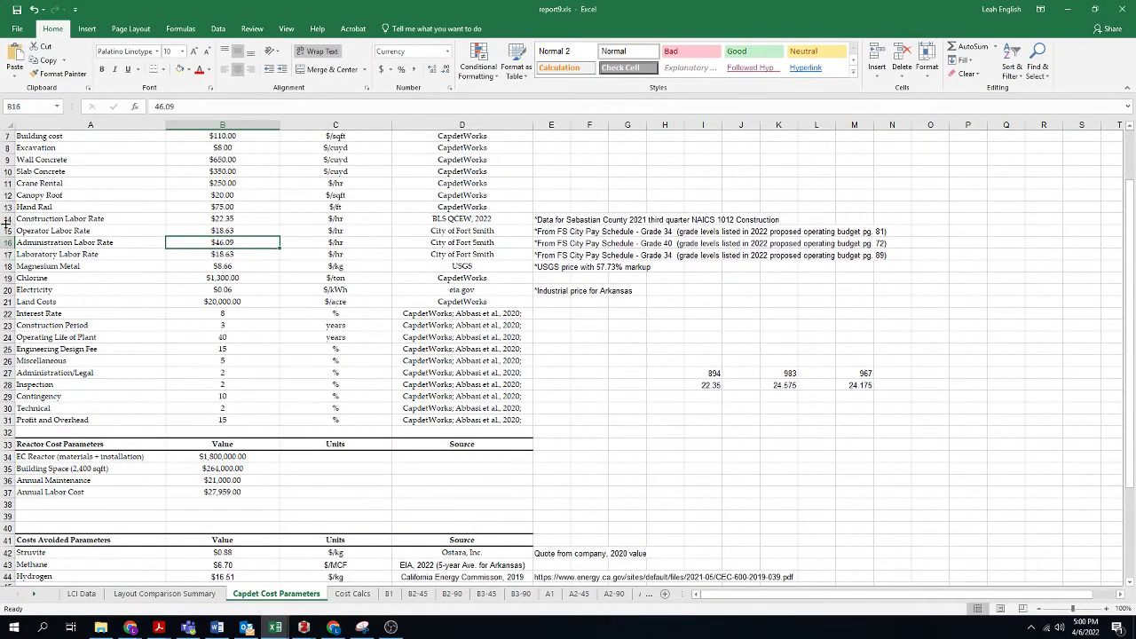
pyautogui.moveTo(7, 219); pyautogui.dragTo(7, 252)
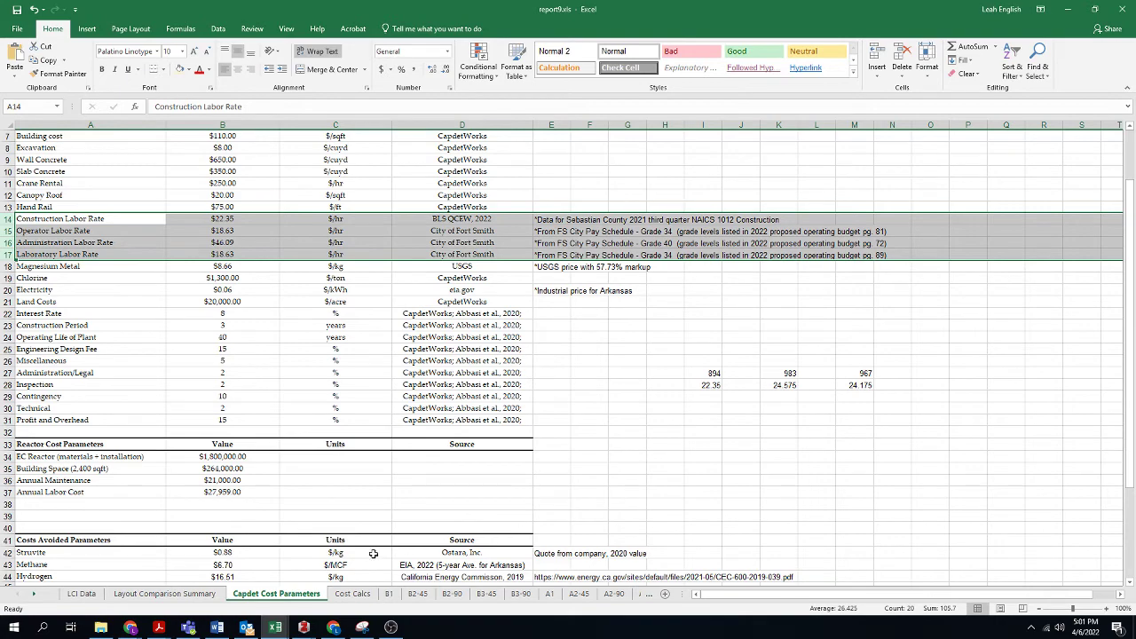
# Switch to the other Chrome window and highlight the NAICS code 541380 in the "naics water testing laboratories" search results.
pyautogui.click(130, 628)
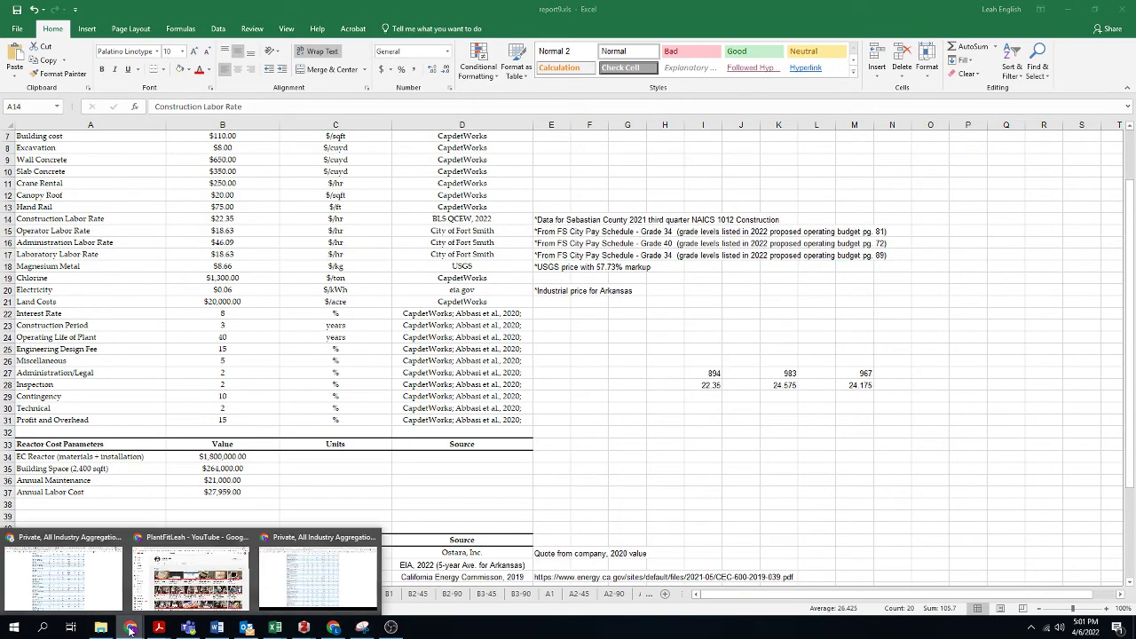
pyautogui.click(107, 596)
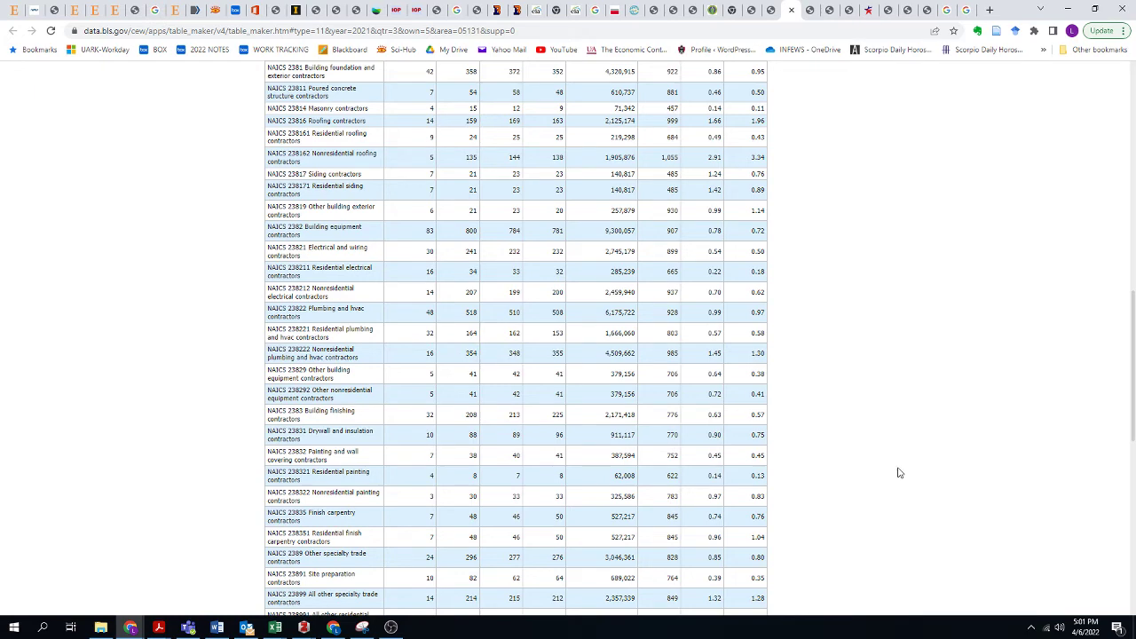
pyautogui.scroll(-2, 898, 473)
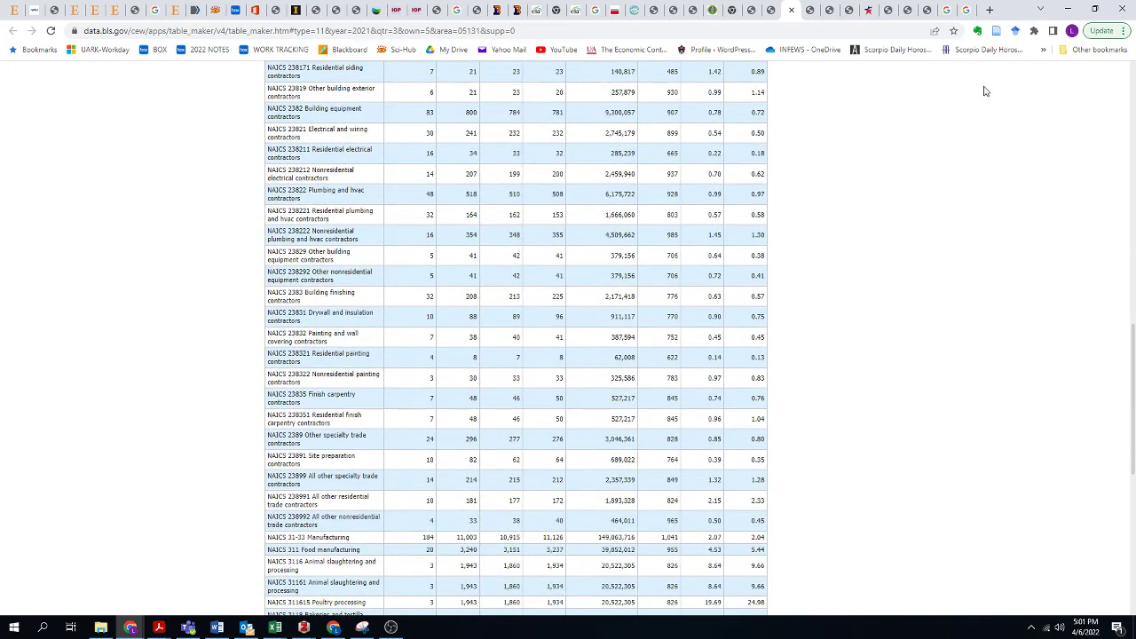
pyautogui.click(962, 9)
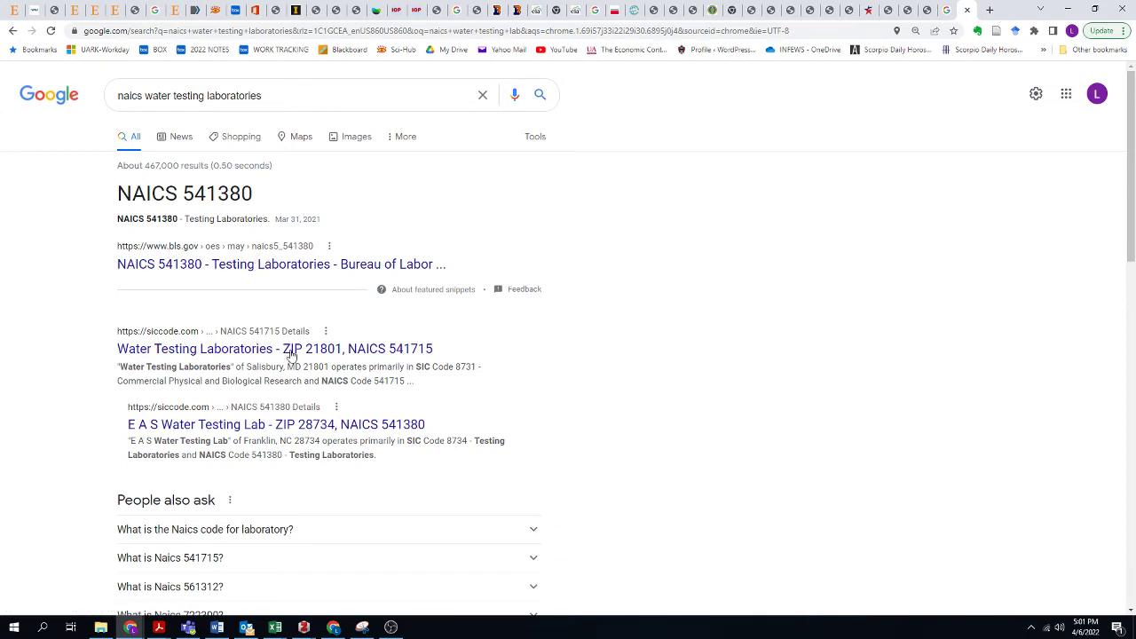
pyautogui.scroll(-1, 298, 377)
pyautogui.scroll(1, 297, 382)
pyautogui.moveTo(183, 190); pyautogui.dragTo(251, 196)
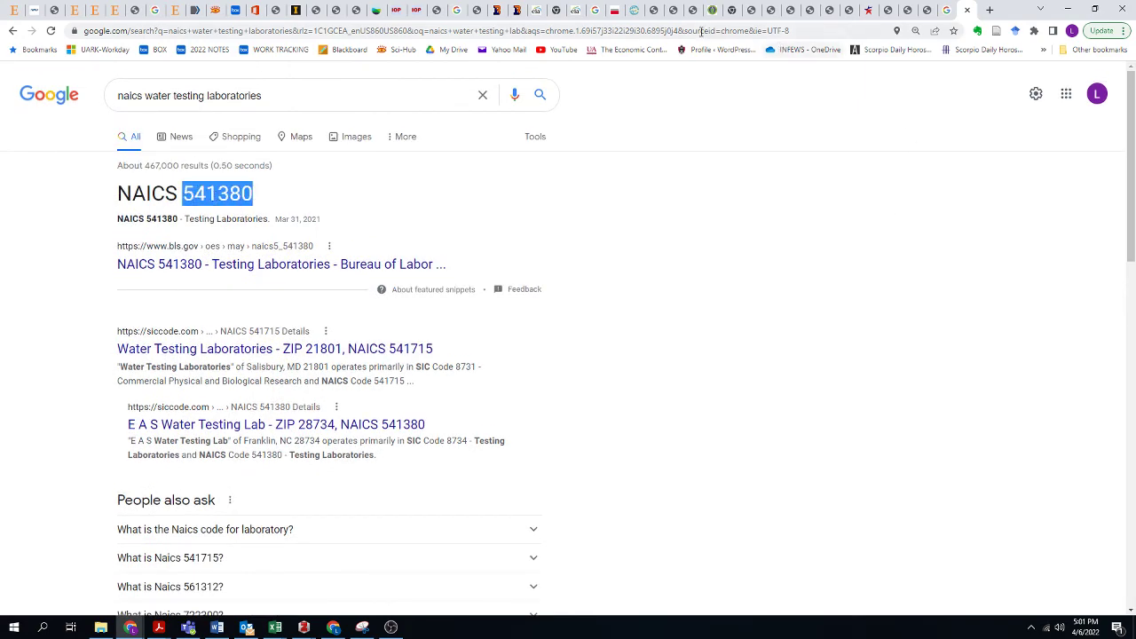
# Open the statewide Arkansas table that is on page 16 and examine its professional services rows.
pyautogui.click(752, 10)
pyautogui.click(771, 9)
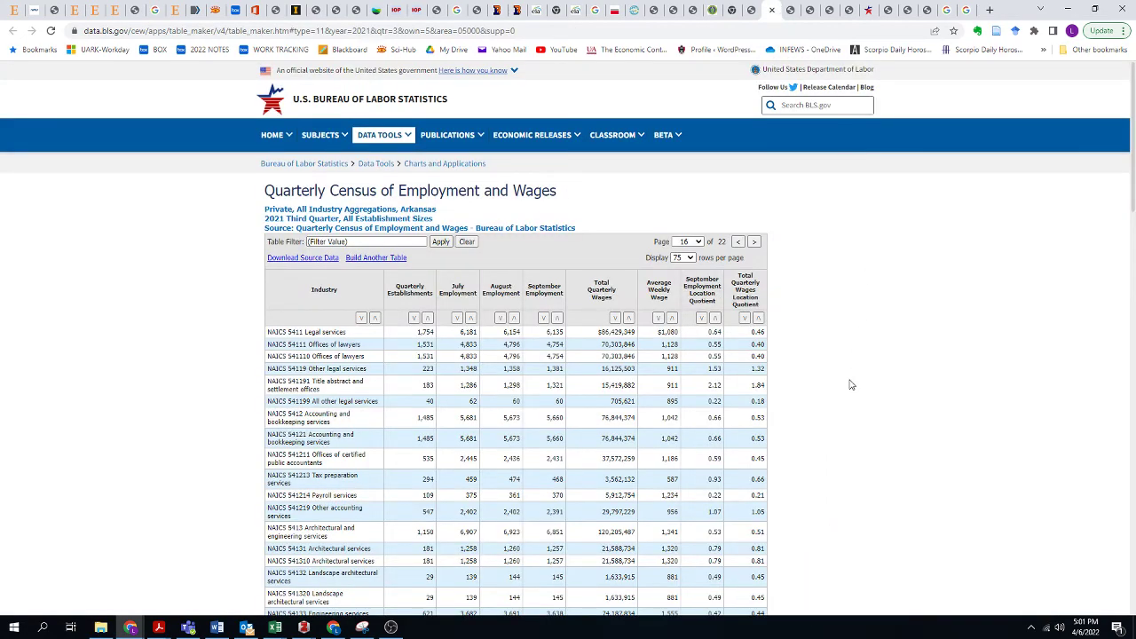
pyautogui.scroll(-5, 850, 385)
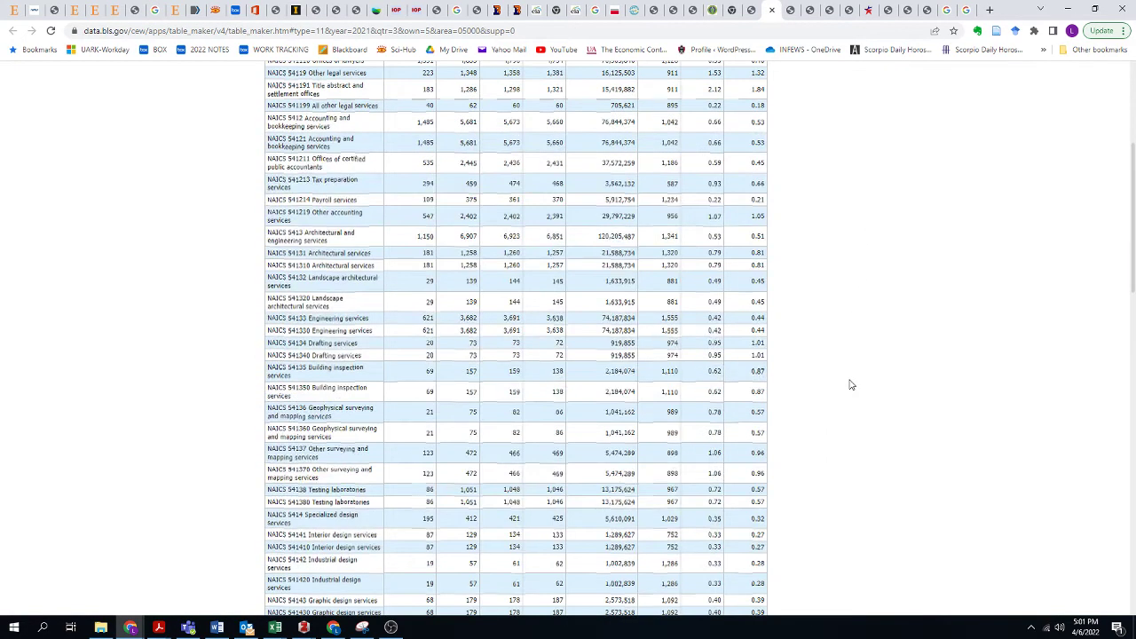
pyautogui.scroll(3, 850, 384)
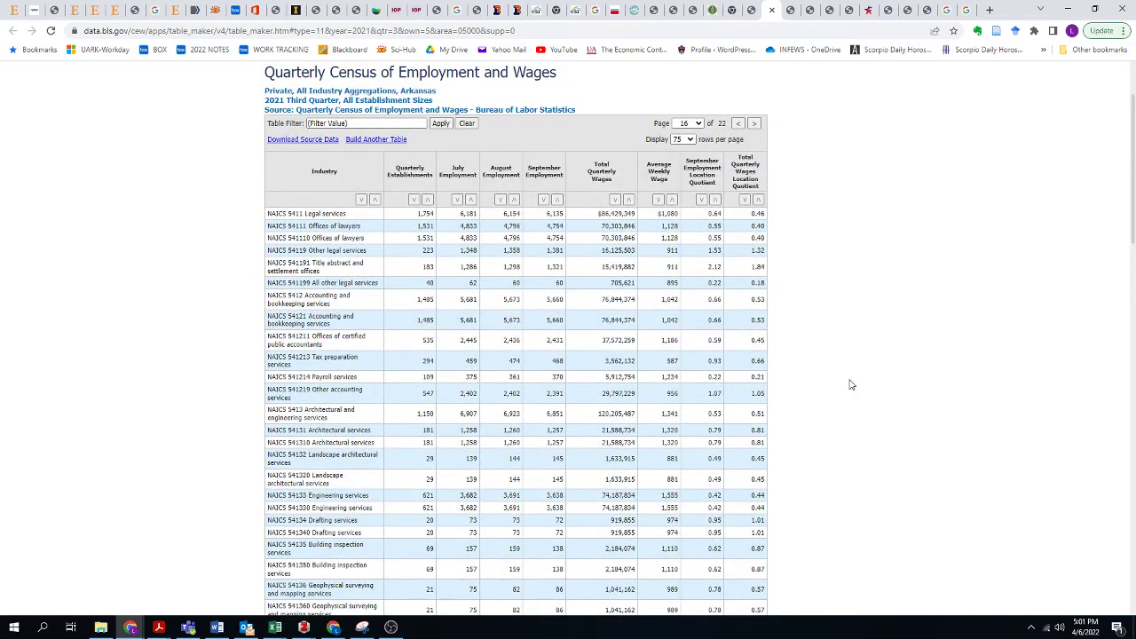
pyautogui.scroll(-1, 850, 384)
# Recheck the water testing laboratories NAICS code in the search results and locate its rows in the statewide Arkansas table.
pyautogui.click(970, 17)
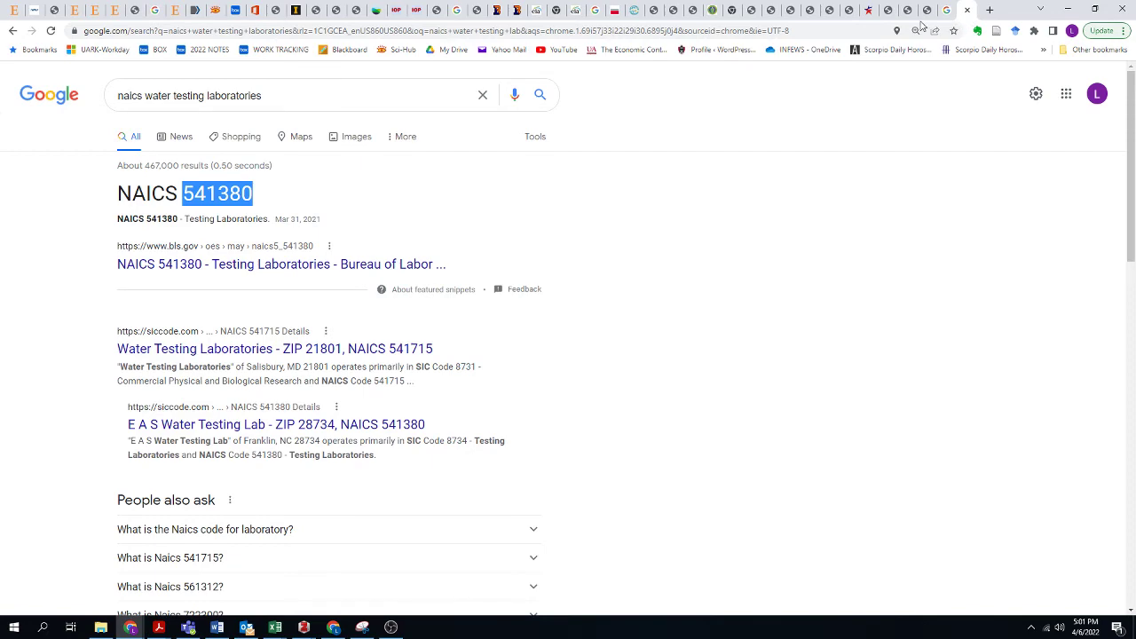
pyautogui.click(888, 16)
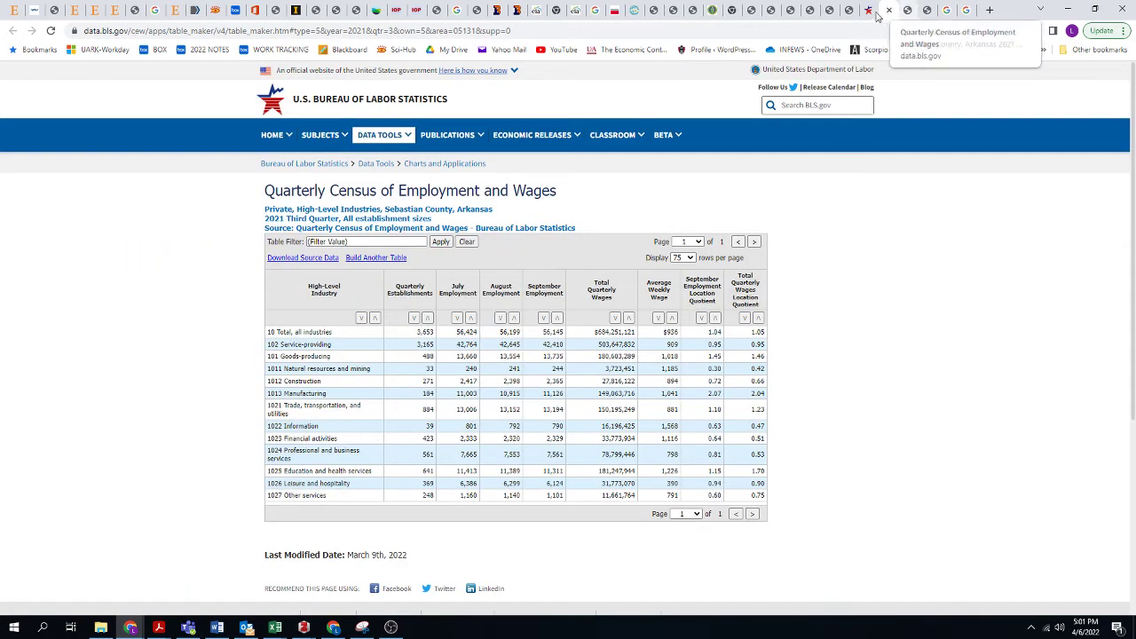
pyautogui.click(752, 16)
pyautogui.click(769, 14)
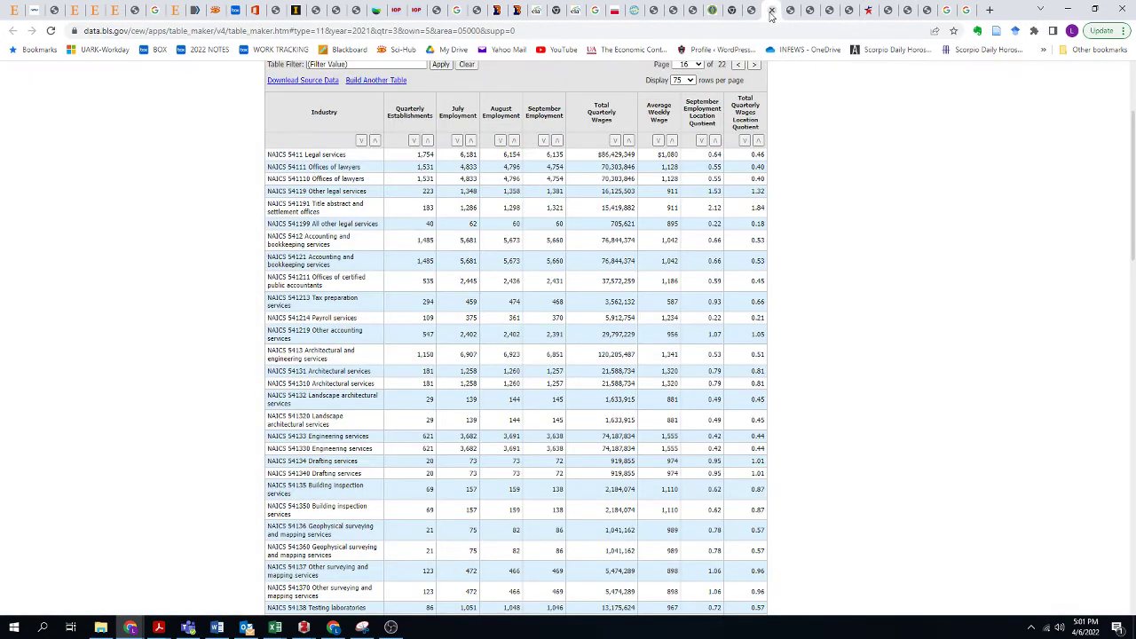
pyautogui.scroll(-5, 302, 338)
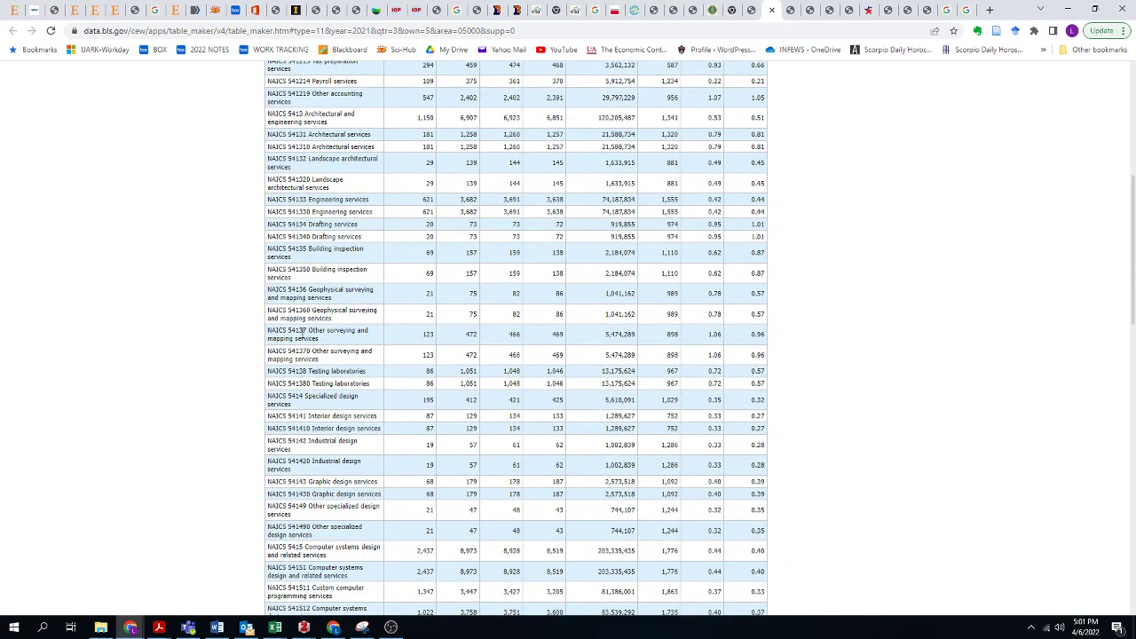
pyautogui.scroll(-5, 302, 336)
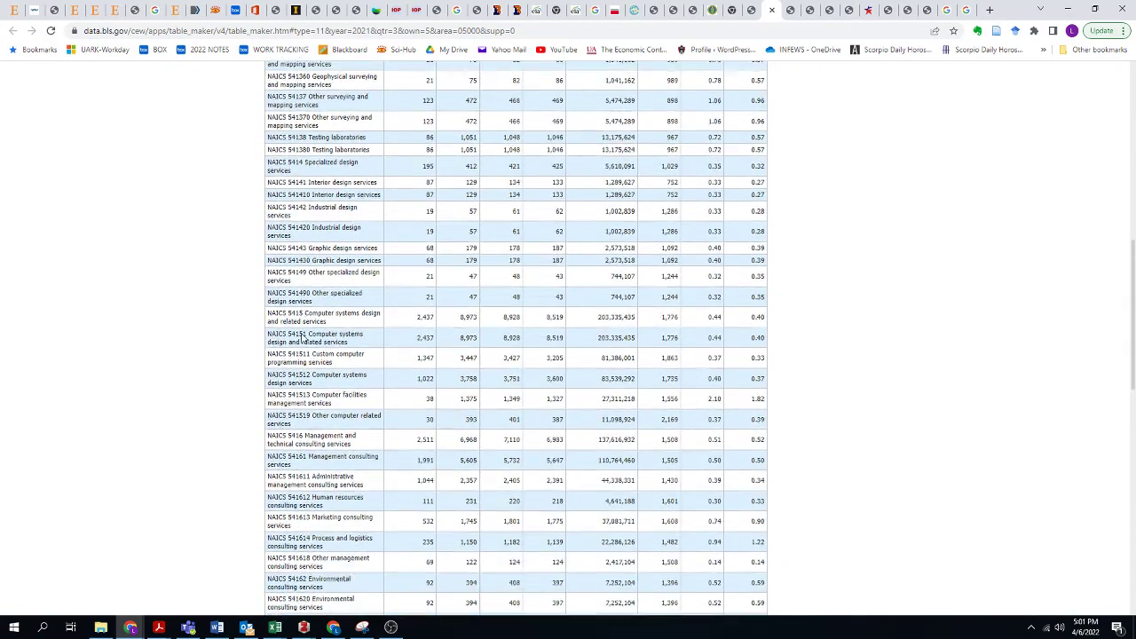
pyautogui.scroll(1, 301, 335)
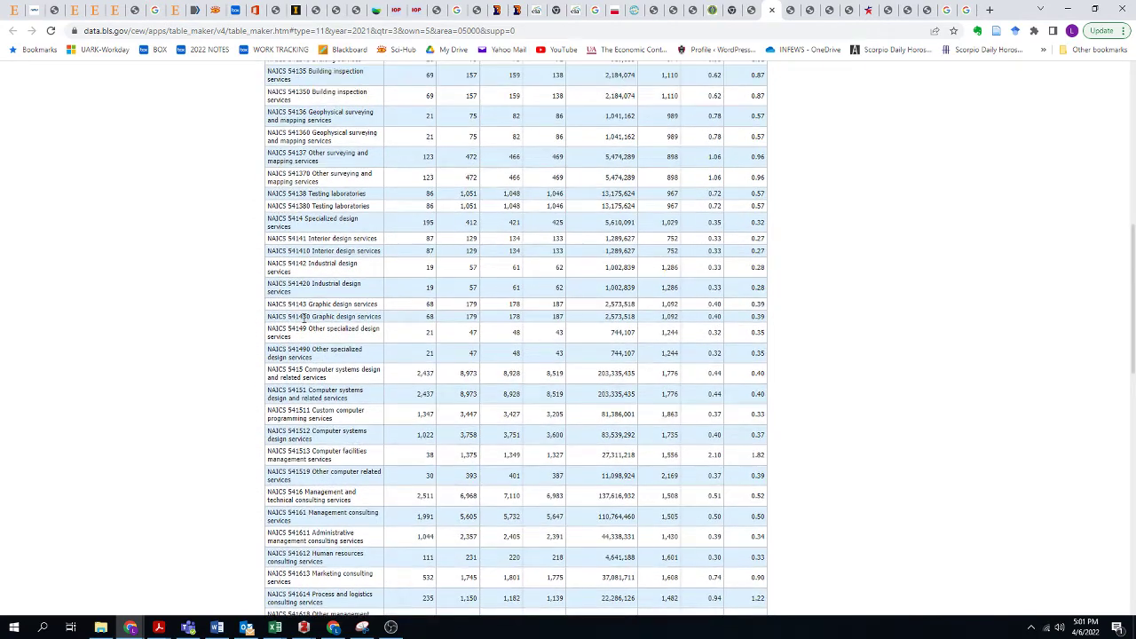
# Highlight the average weekly wage for the NAICS 54138 and 541380 Testing laboratories rows, then clear the selection.
pyautogui.moveTo(291, 193); pyautogui.dragTo(639, 194)
pyautogui.click(337, 204)
pyautogui.moveTo(668, 193); pyautogui.dragTo(676, 205)
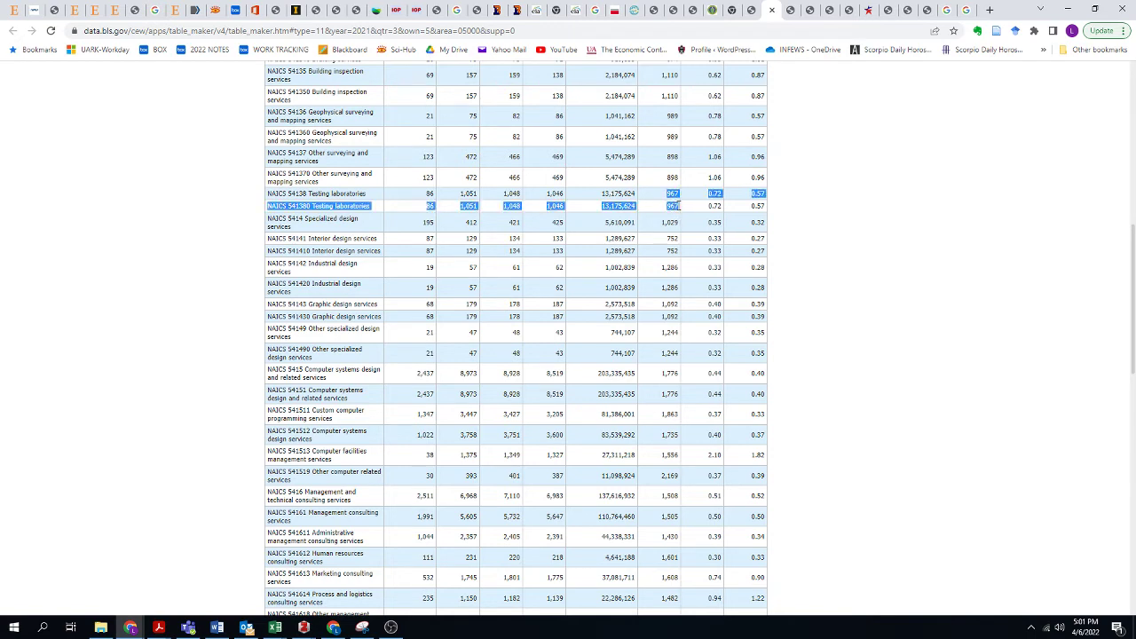
pyautogui.click(674, 202)
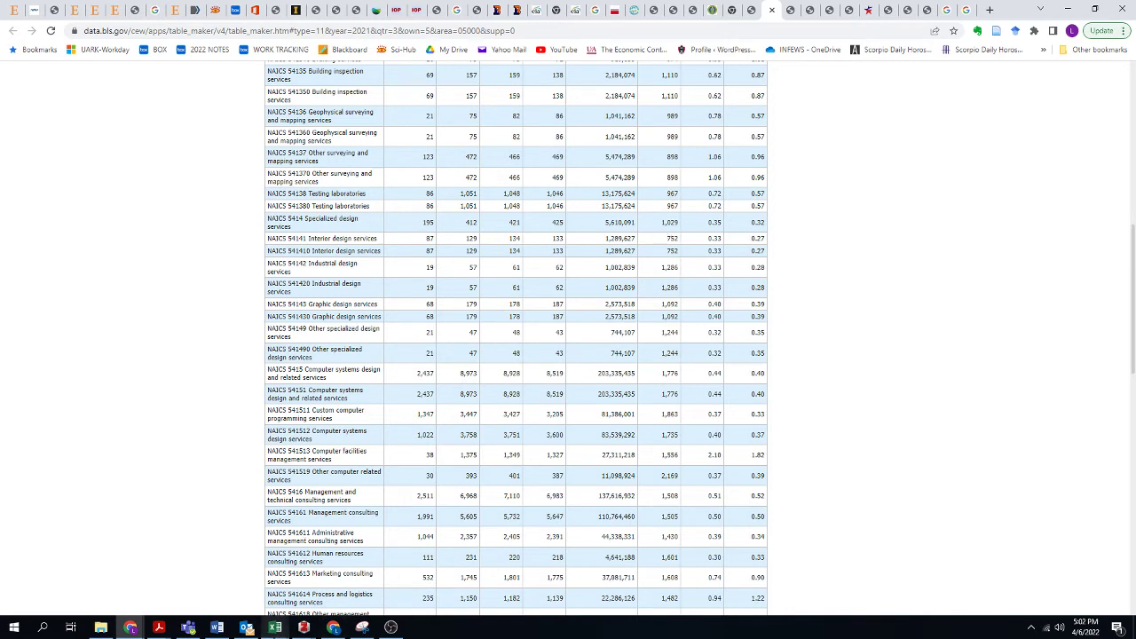
# Switch to the report9.xls workbook in Excel and select the wage calculations in columns I, K and M, rows 27 and 28, one by one.
pyautogui.moveTo(275, 627)
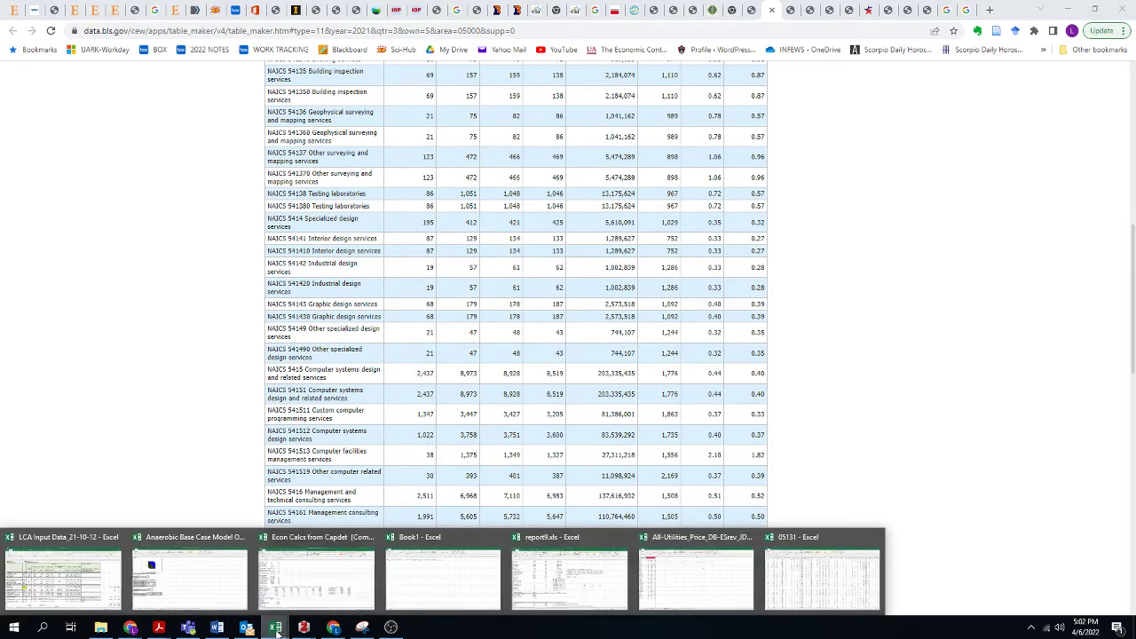
pyautogui.click(569, 579)
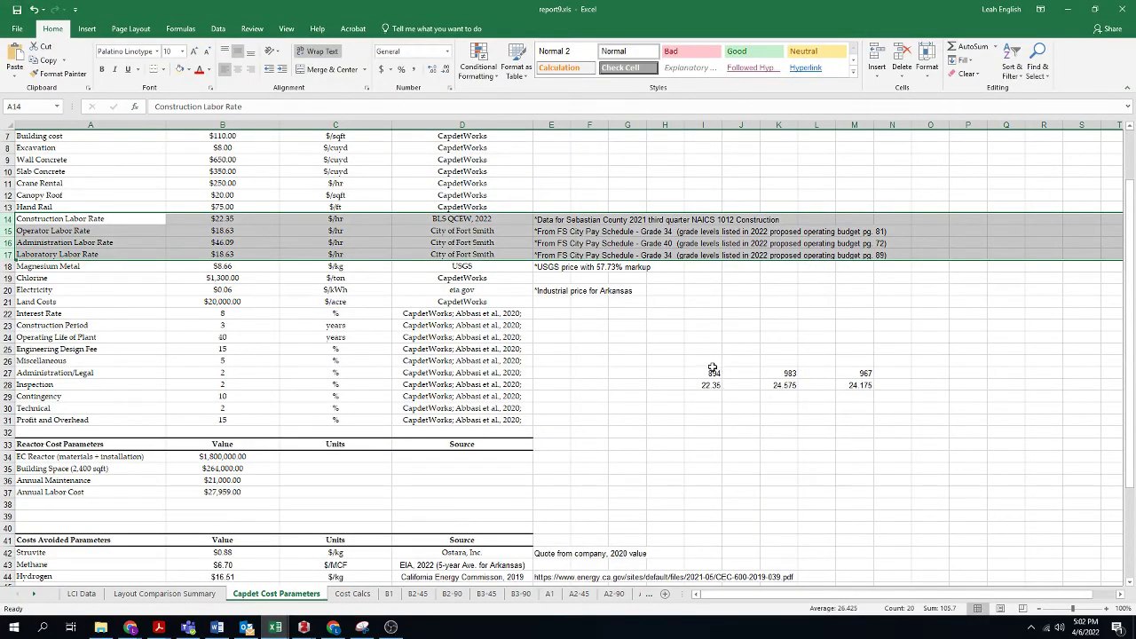
pyautogui.moveTo(713, 371); pyautogui.dragTo(717, 386)
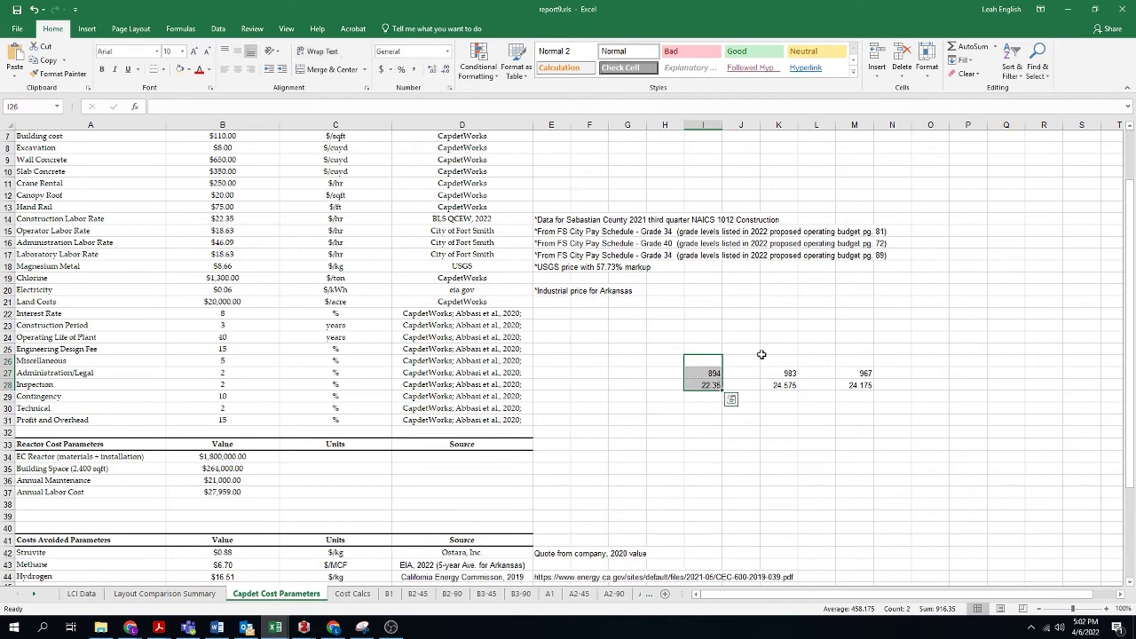
pyautogui.moveTo(774, 350); pyautogui.dragTo(792, 388)
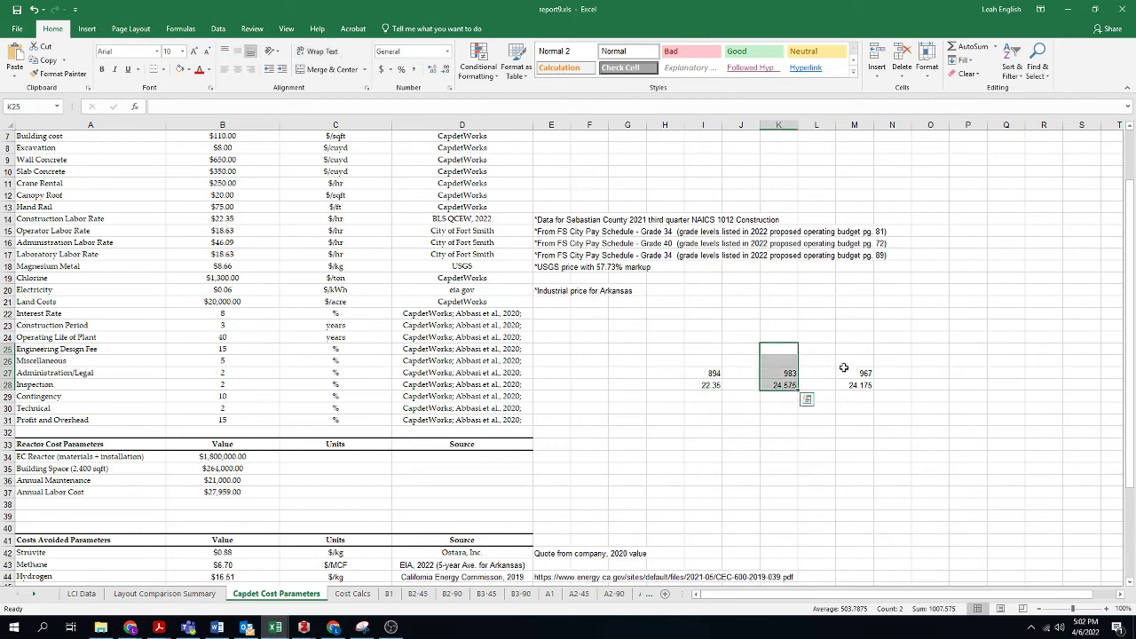
pyautogui.moveTo(857, 359); pyautogui.dragTo(867, 398)
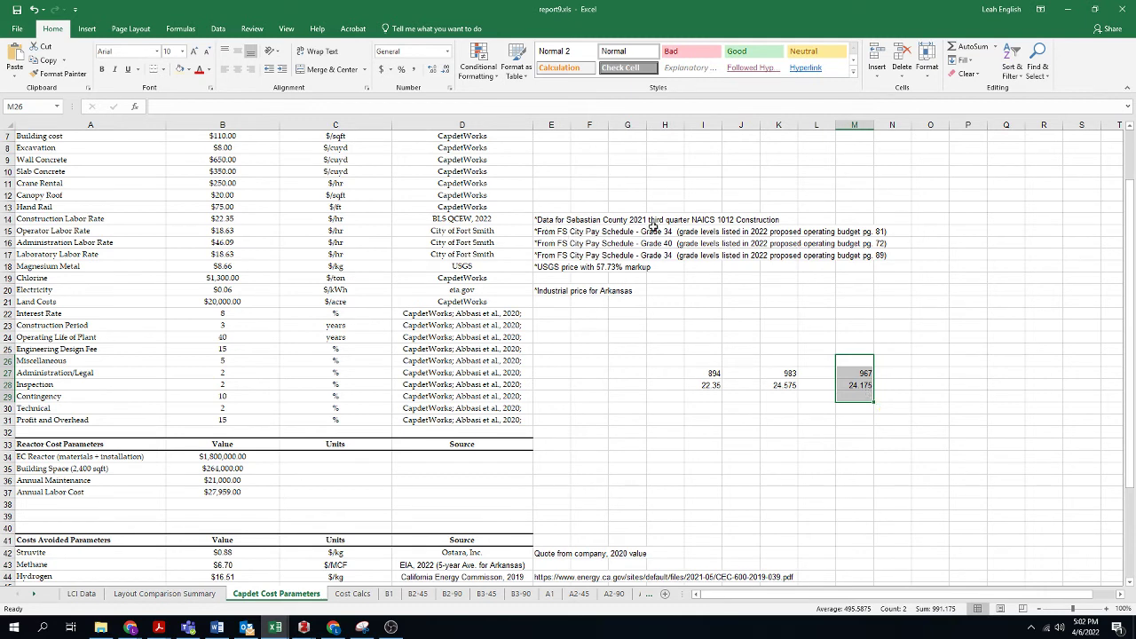
# Review the pay schedule notes for rows 15 to 17, selecting the Administration Labor Rate row and the Laboratory Labor Rate row.
pyautogui.moveTo(657, 231); pyautogui.dragTo(664, 256)
pyautogui.click(665, 294)
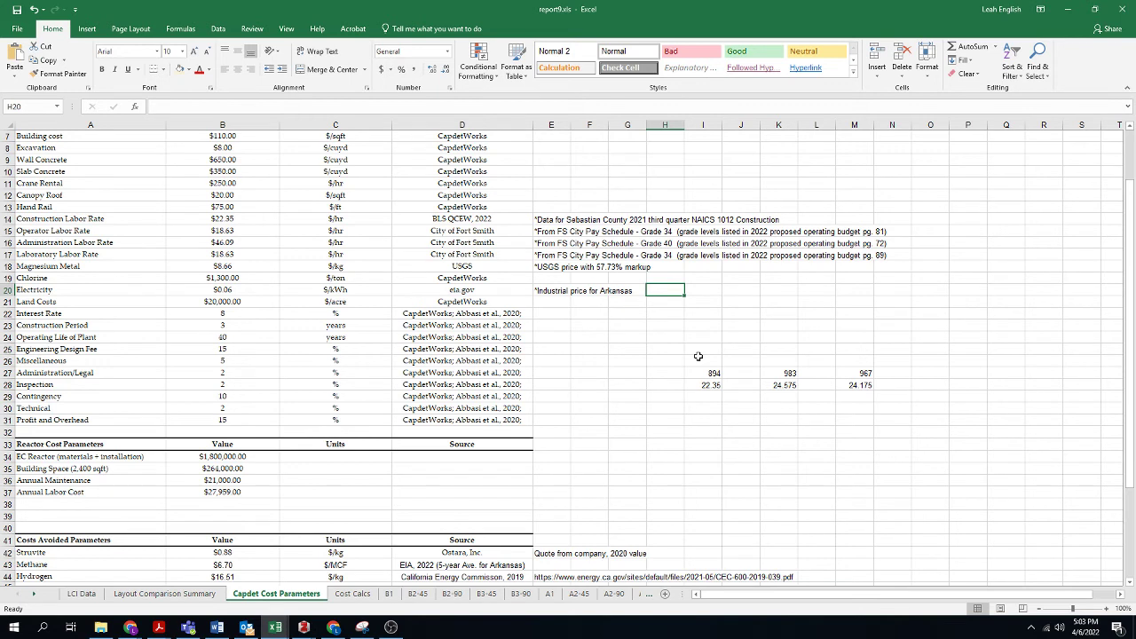
pyautogui.click(7, 242)
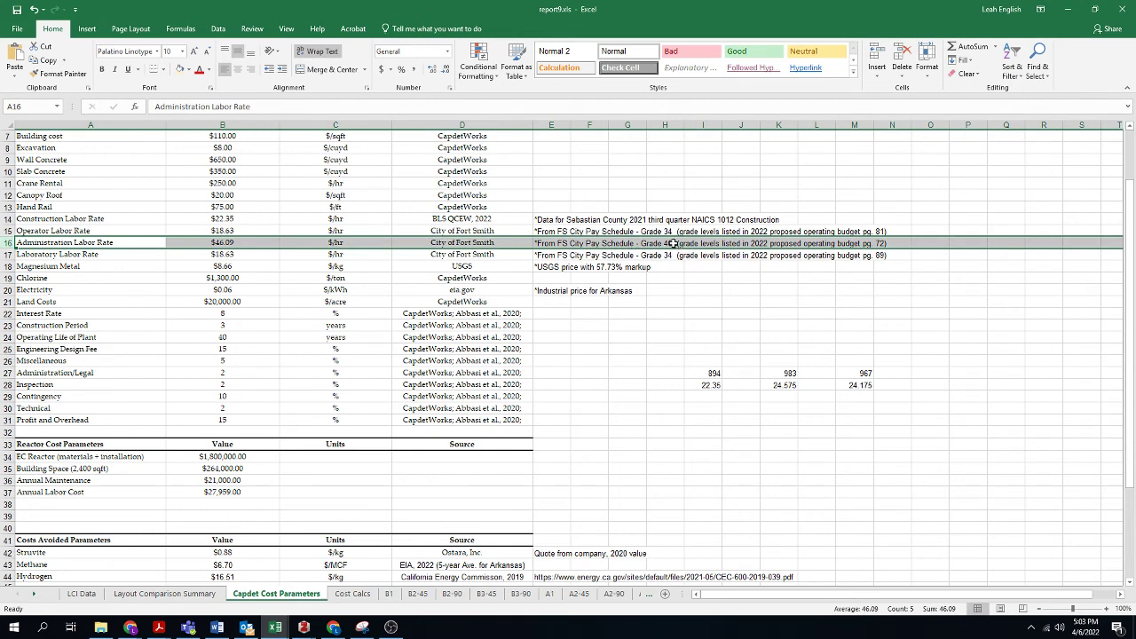
pyautogui.click(9, 254)
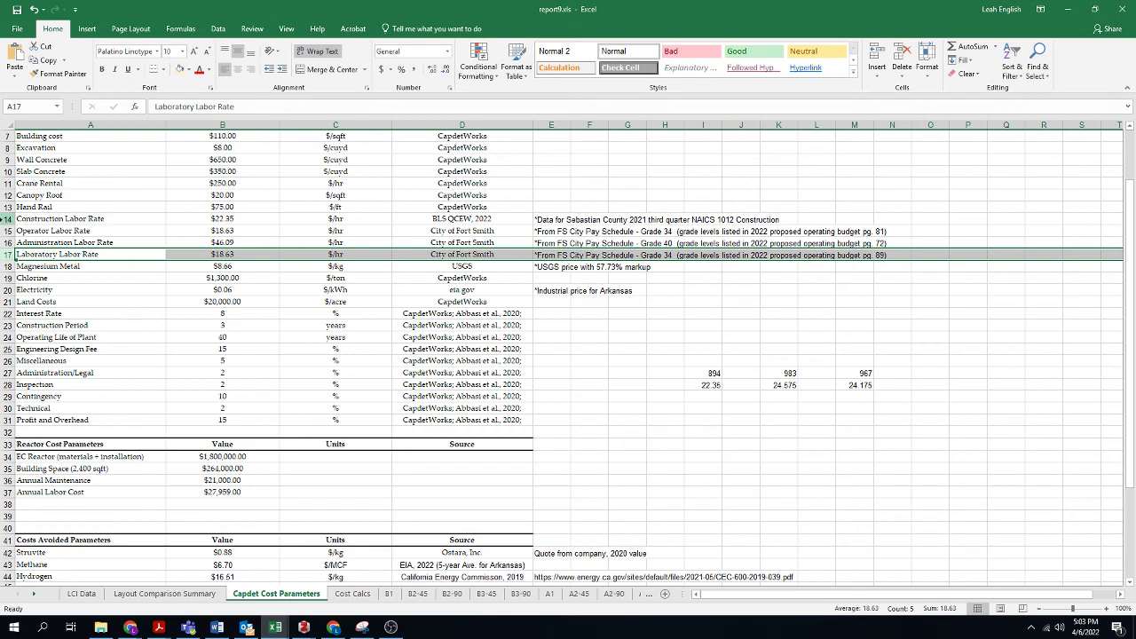
# Select the Construction Labor Rate row 14 and examine its value in cell B14.
pyautogui.click(5, 218)
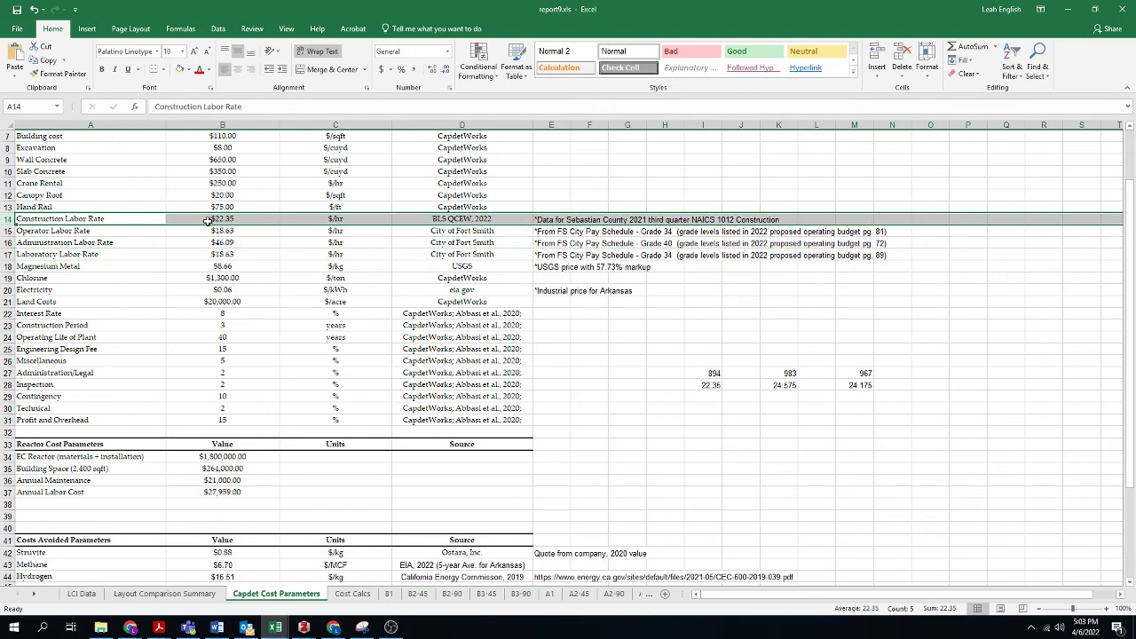
pyautogui.click(258, 222)
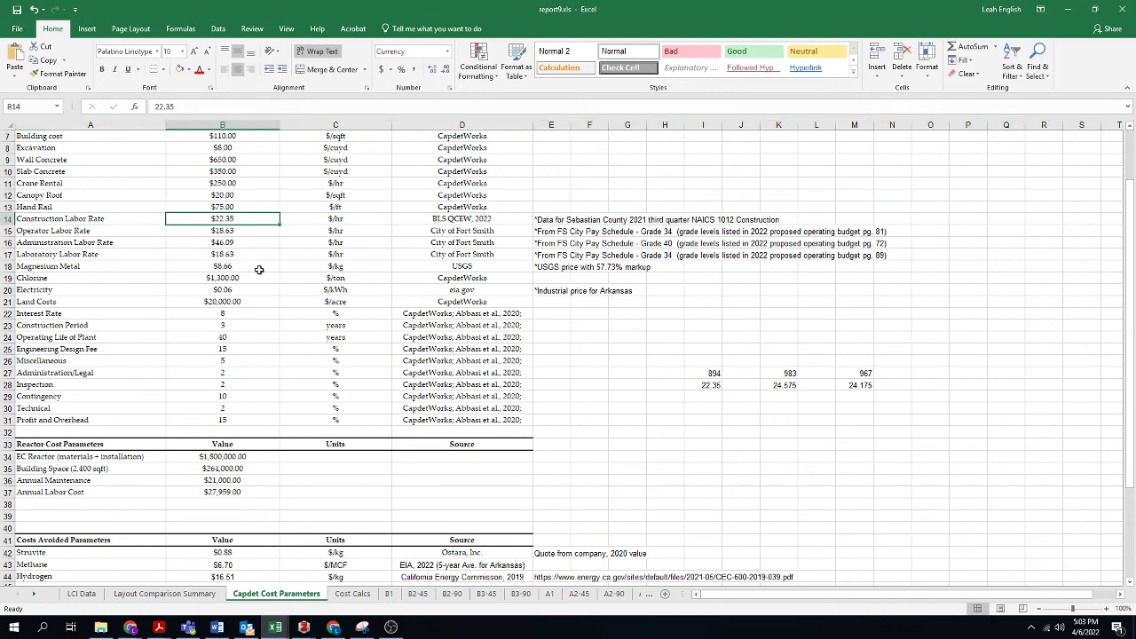
pyautogui.click(11, 218)
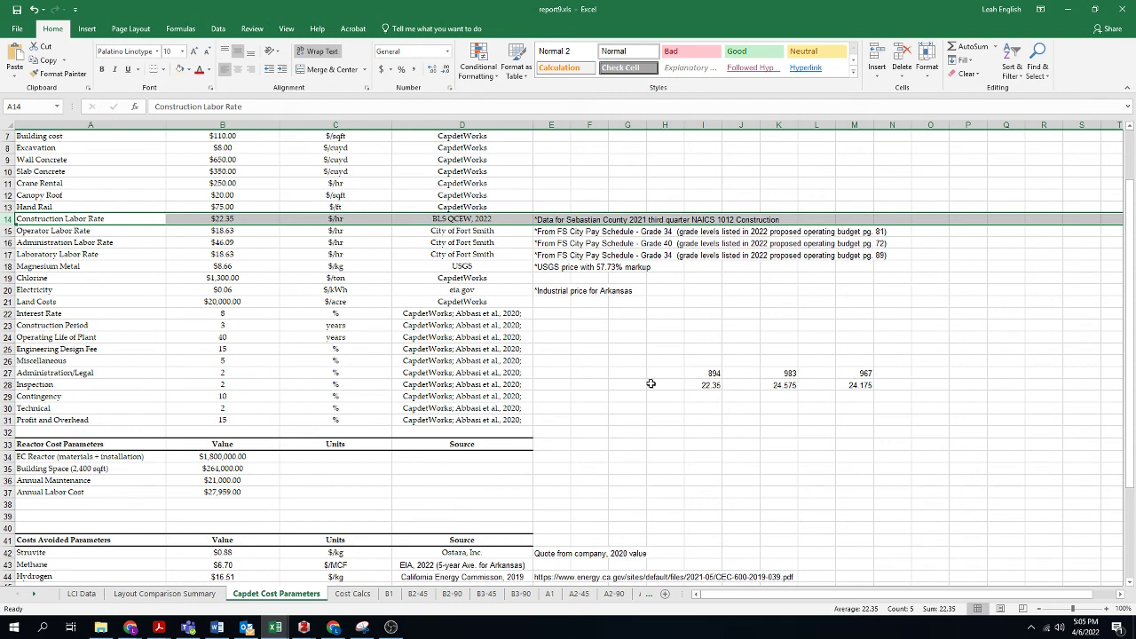
pyautogui.click(236, 222)
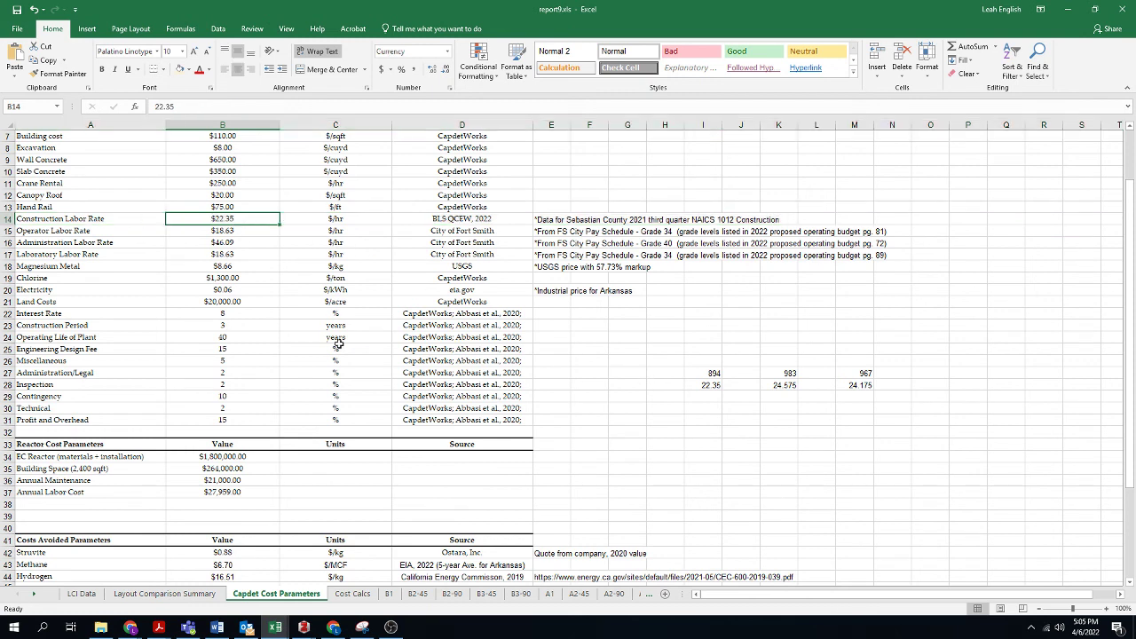